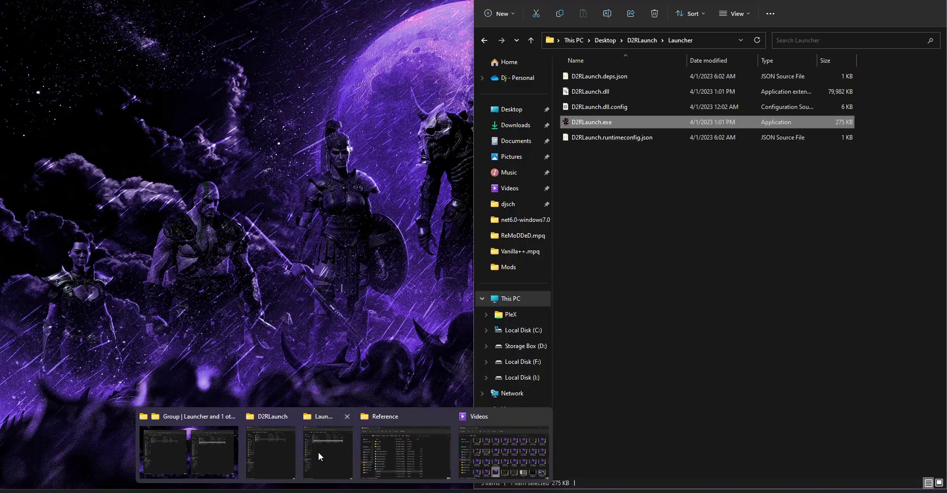
Run D2RLaunch.exe from the Launcher folder window.
left_click(318, 452)
left_click(623, 263)
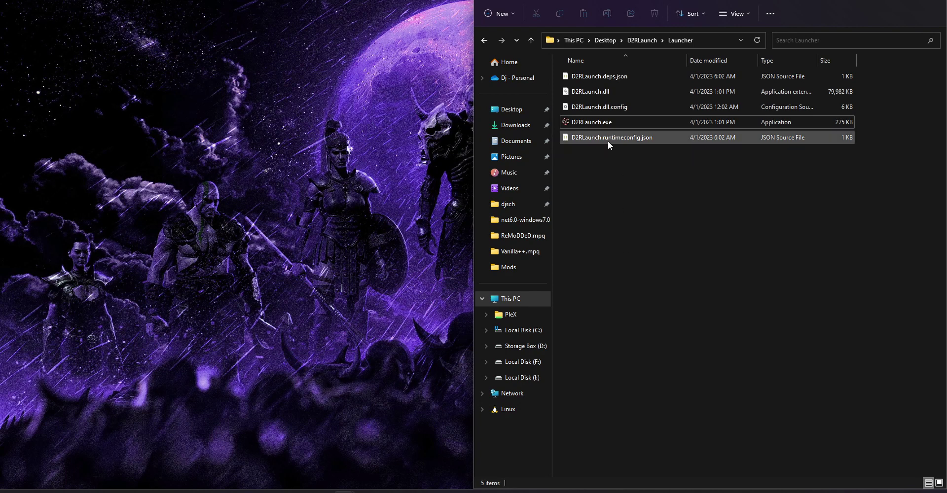
left_click(597, 123)
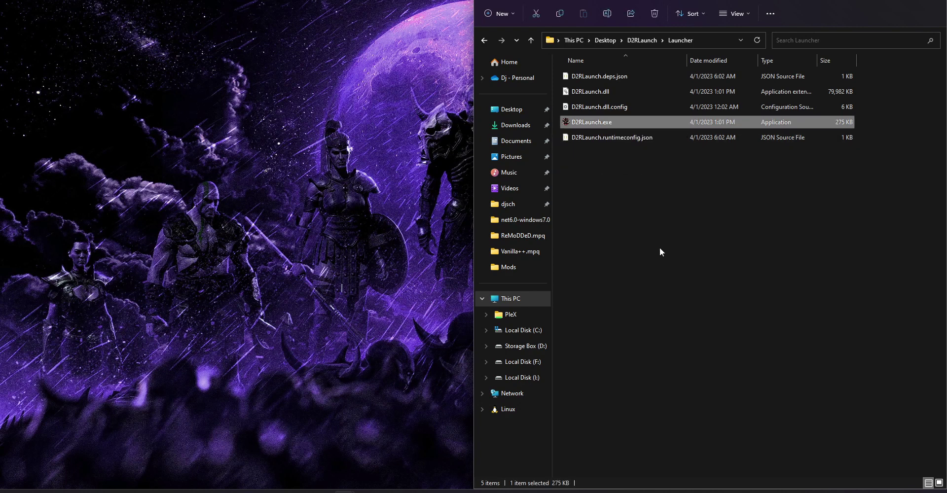
double_click(622, 125)
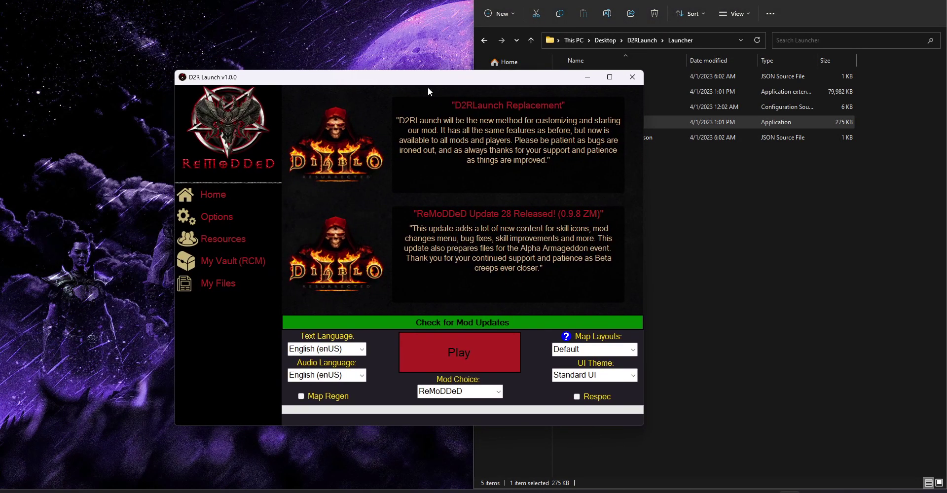
Switch the Mod Choice to Caleb, then to Vanilla++, to compare their news.
left_click(468, 393)
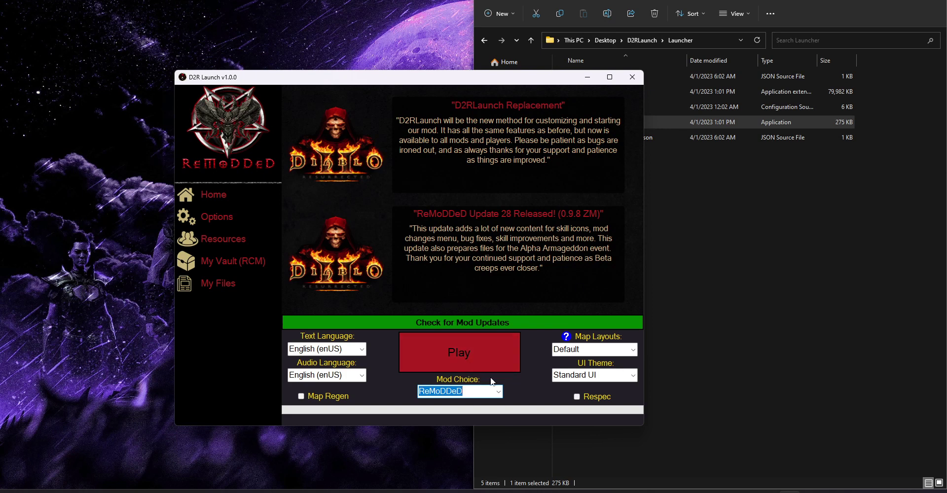
left_click(499, 392)
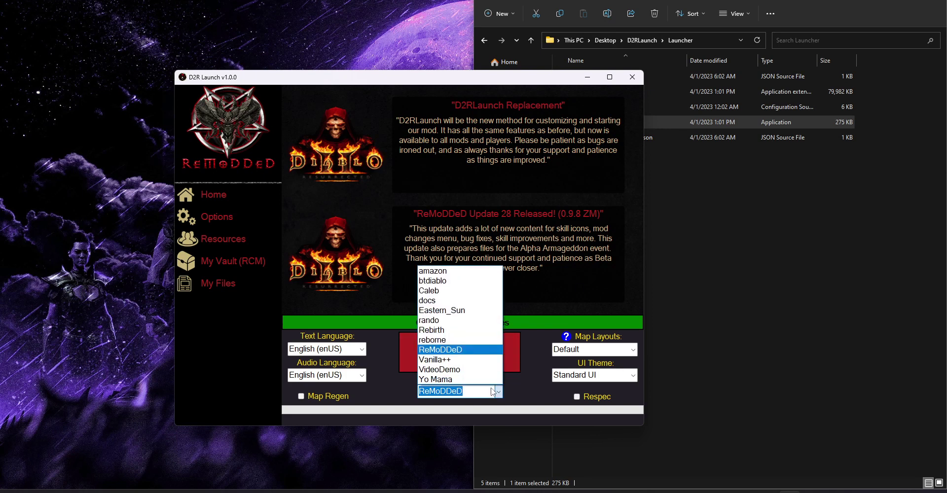
left_click(438, 292)
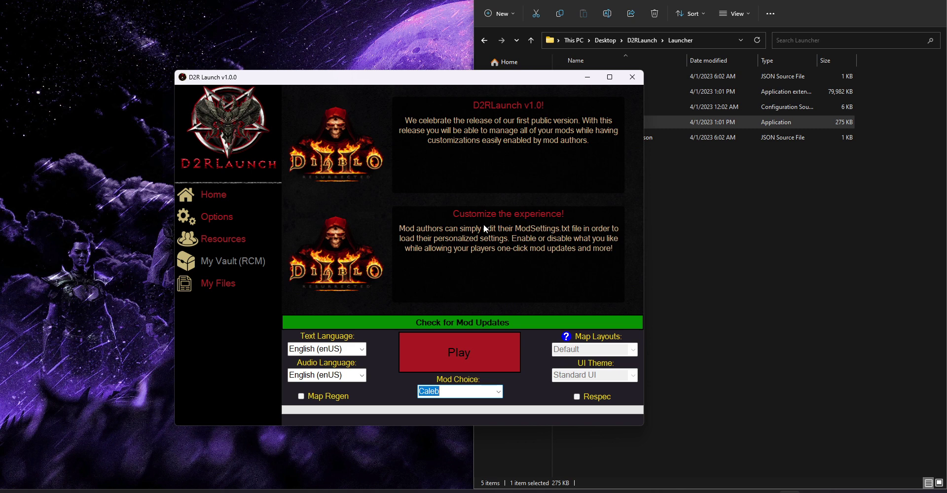
left_click(498, 392)
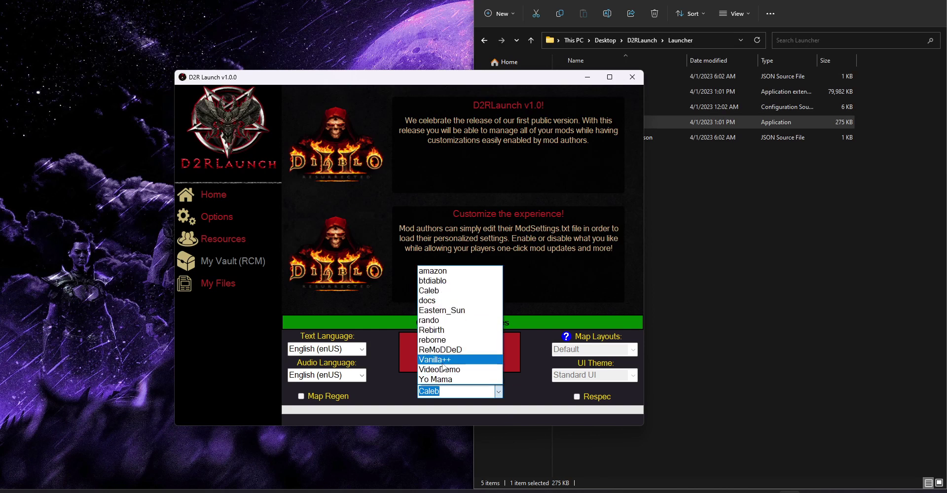
left_click(448, 349)
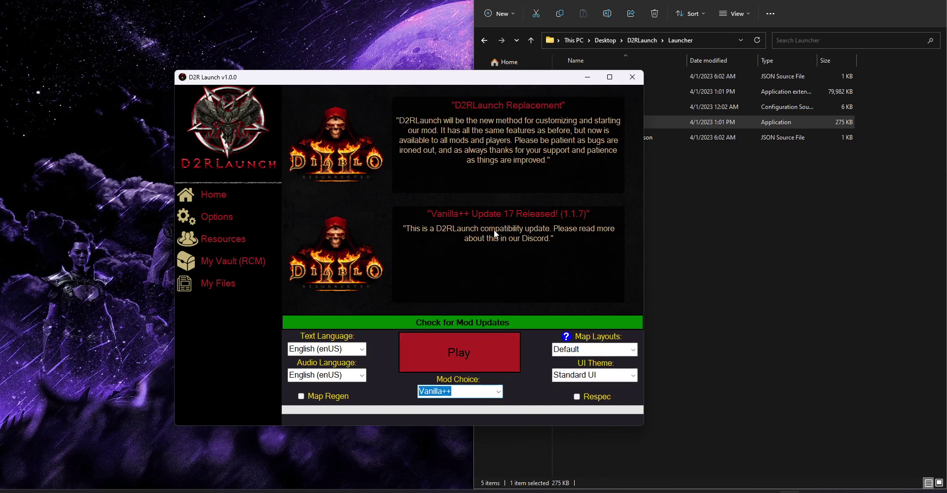
Look at the UI Theme list unchanged, then set the Mod Choice back to Caleb.
left_click(633, 375)
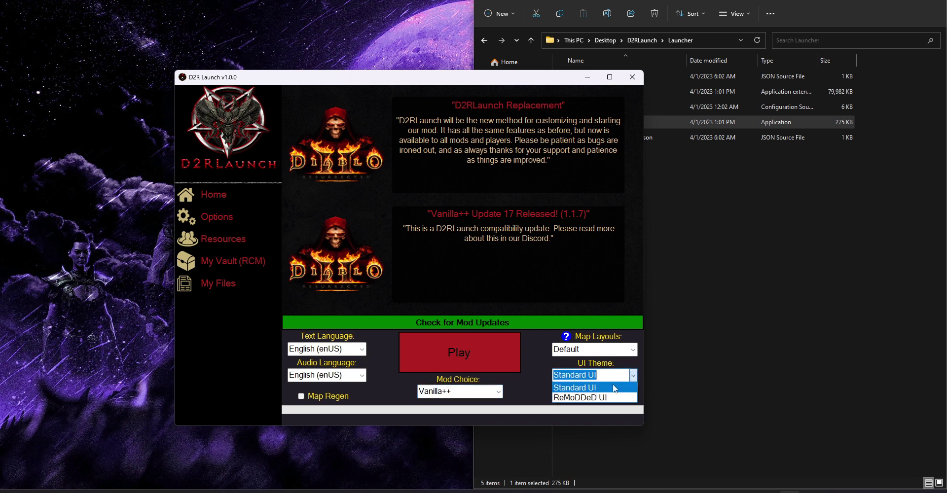
left_click(538, 380)
left_click(499, 392)
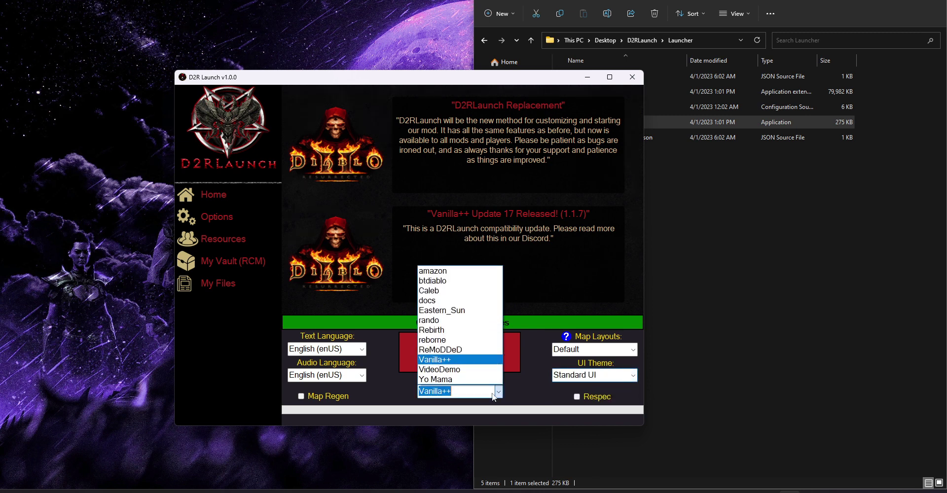
left_click(443, 294)
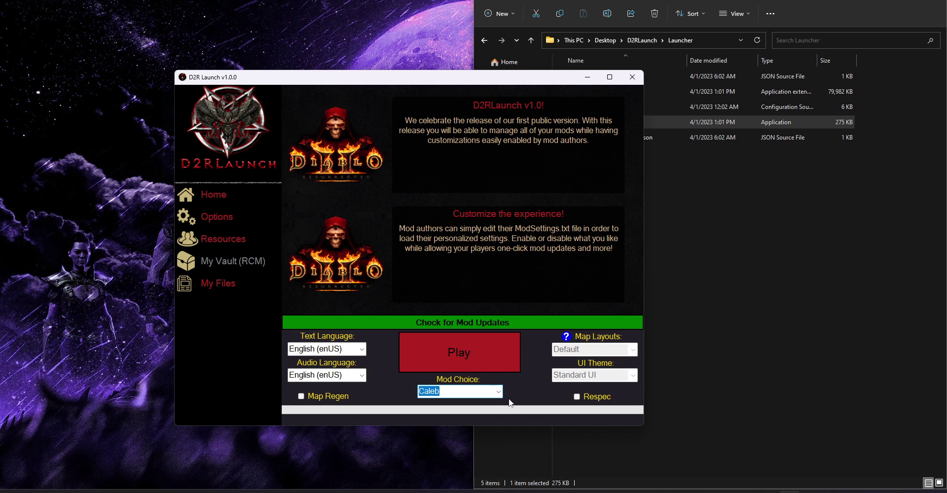
mouse_move(333, 492)
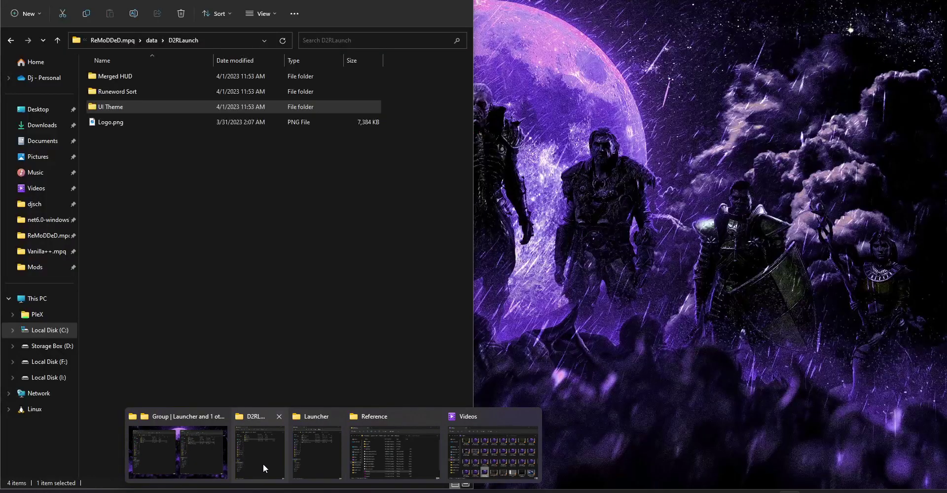
Go up to the ReMoDDeD.mpq folder and look over MyUserSettings.txt and MyModVersion.txt.
left_click(263, 464)
left_click(156, 39)
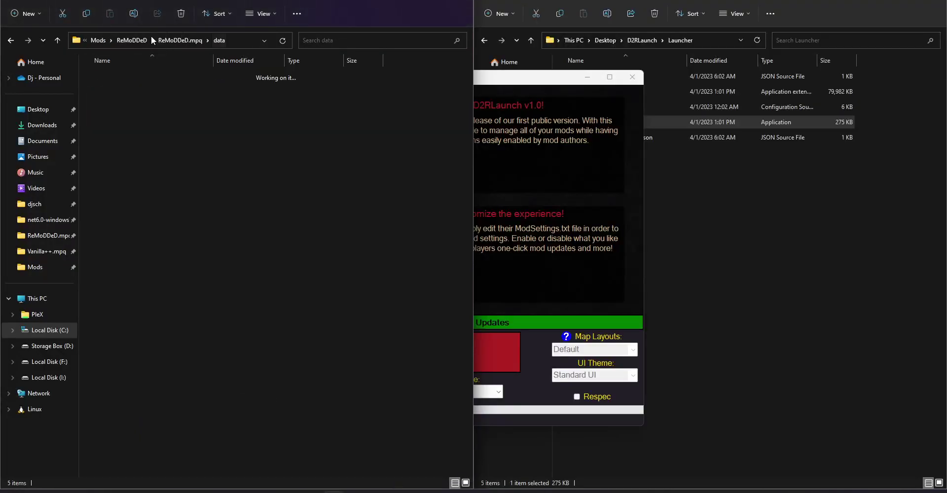
left_click(176, 43)
left_click(196, 206)
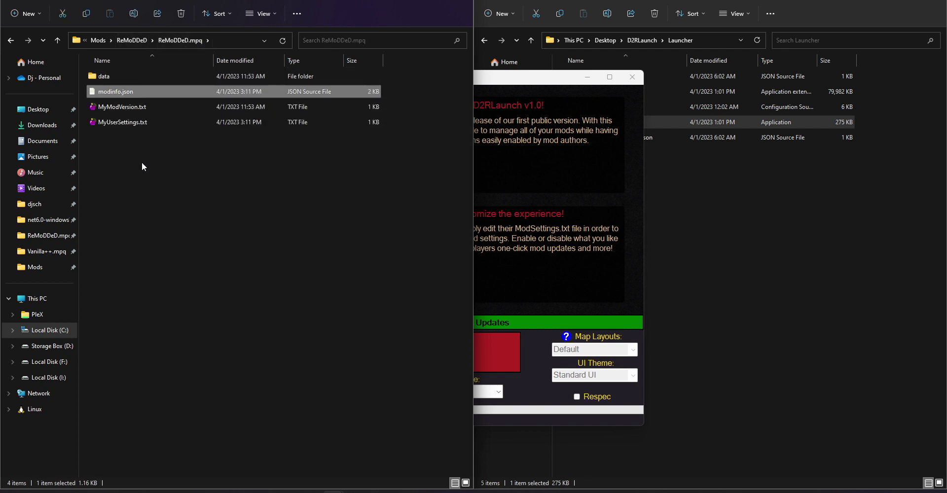
left_click_drag(140, 164, 133, 110)
left_click(159, 182)
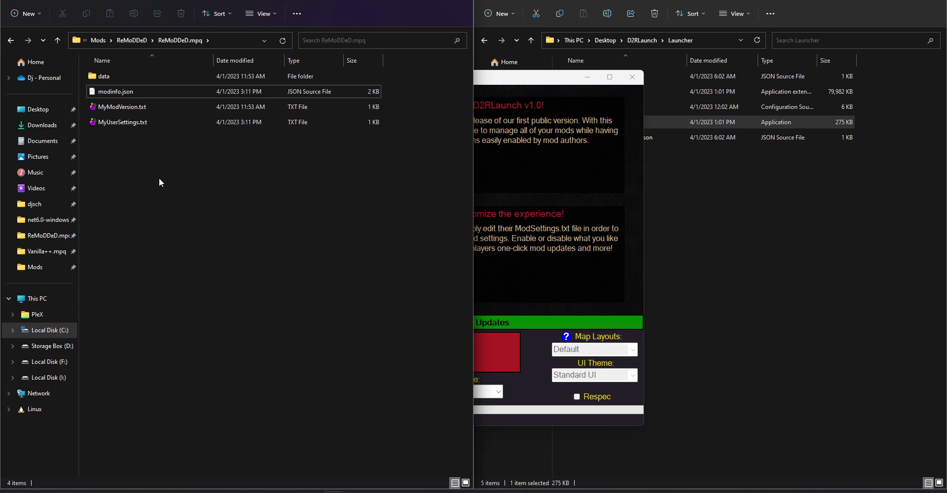
left_click(133, 108)
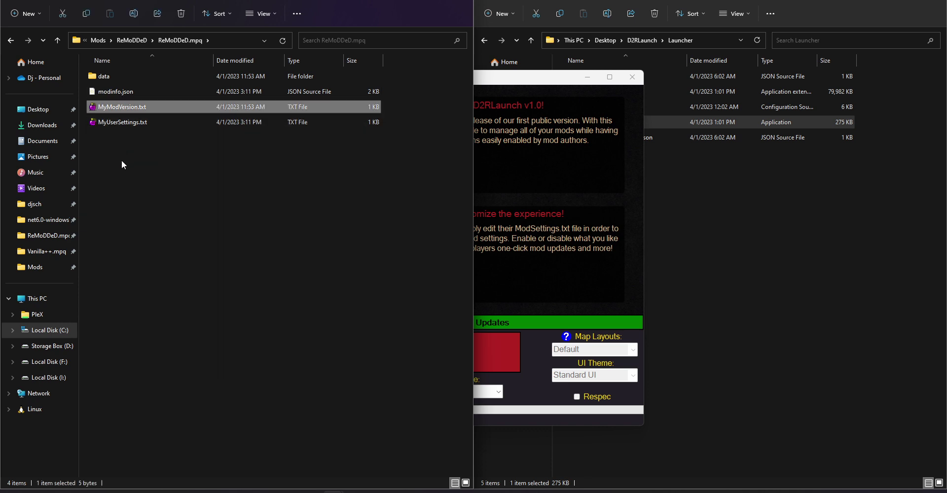
left_click(118, 104, "ctrl")
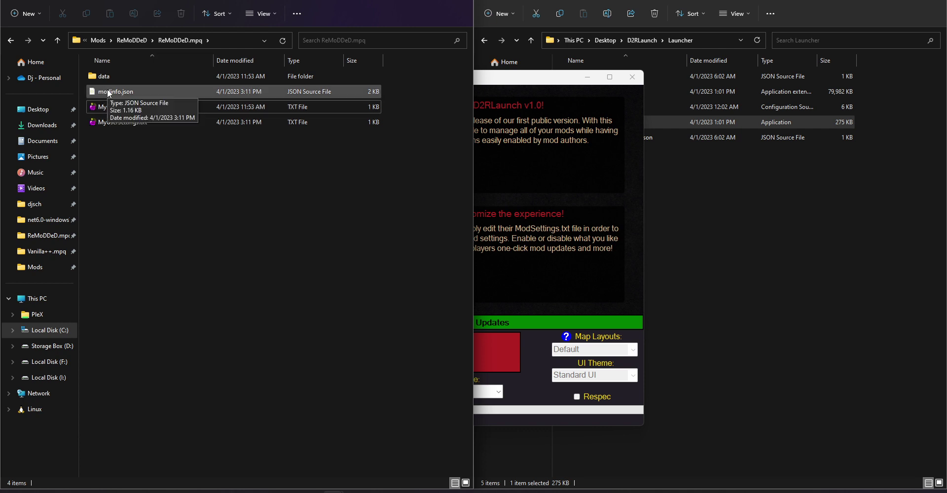
double_click(109, 94)
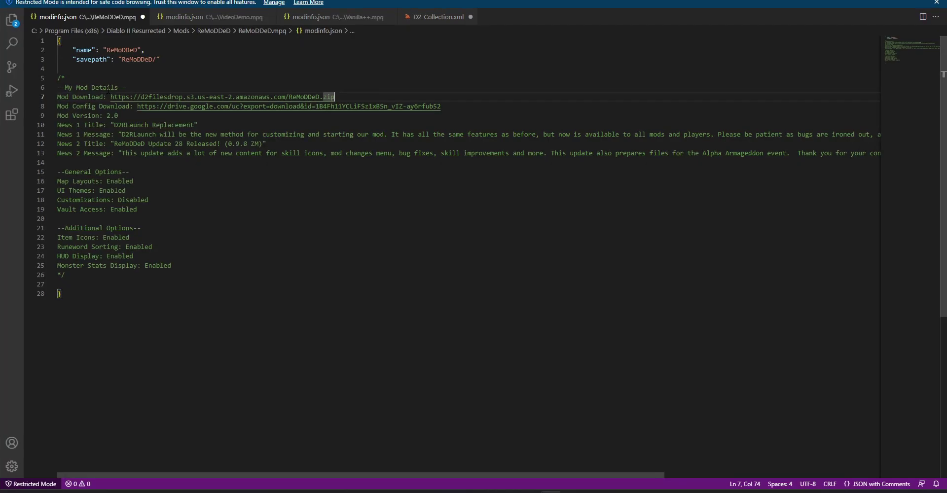
left_click_drag(64, 276, 4, 75)
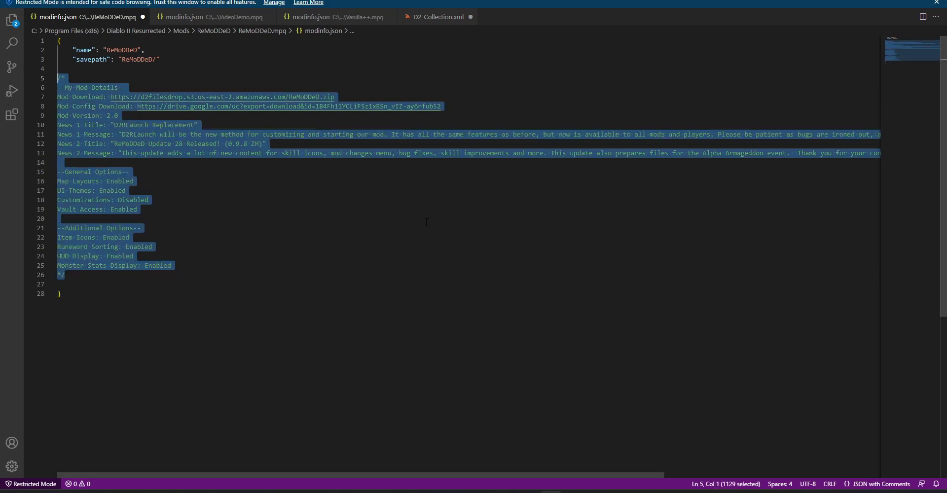
left_click(253, 247)
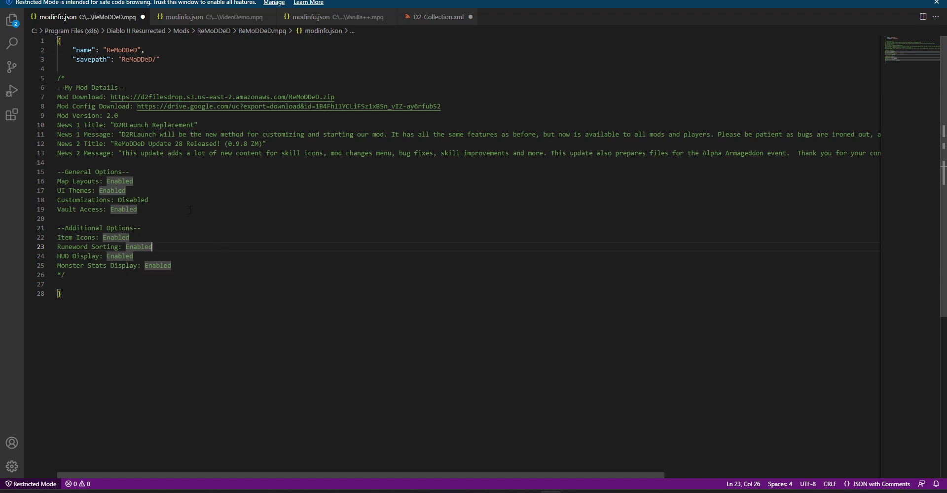
left_click_drag(340, 154, 55, 88)
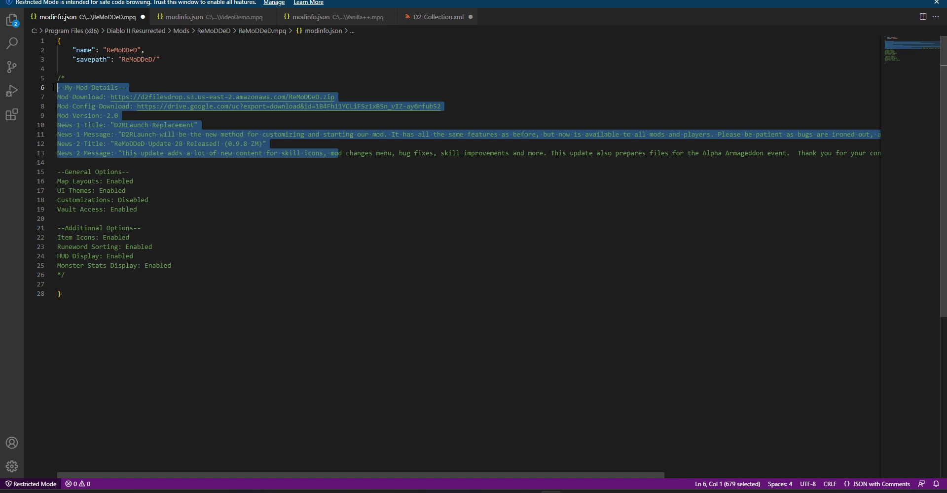
left_click(222, 122)
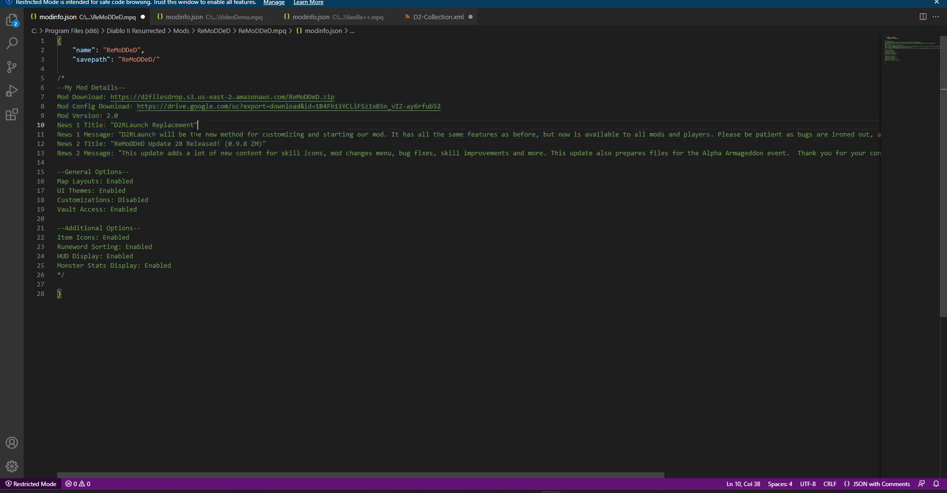
left_click(149, 153)
key("Up")
key("Up")
key("Up")
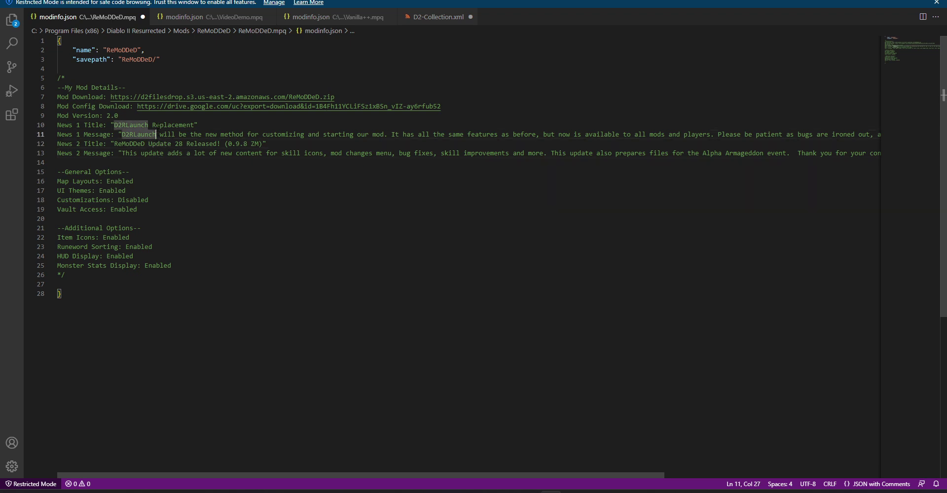
key("Right")
key("Right")
key("Up")
left_click_drag(445, 107, 15, 97)
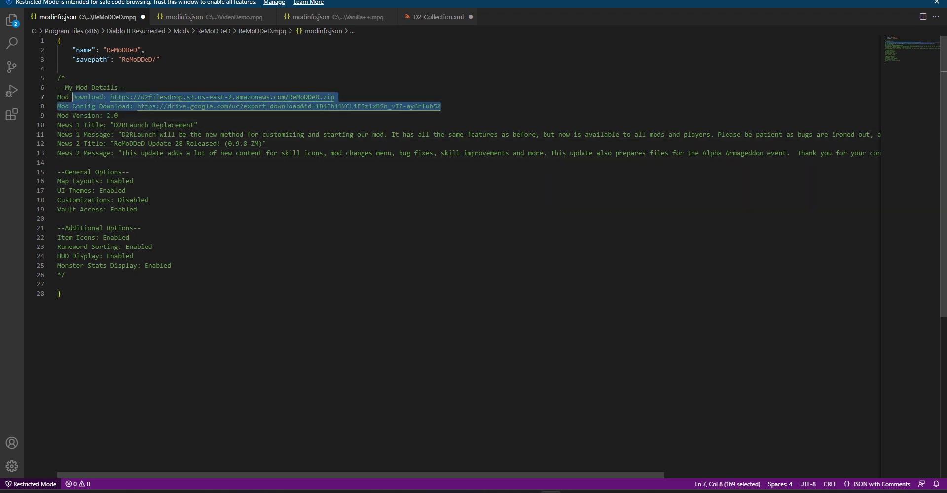
left_click(229, 76)
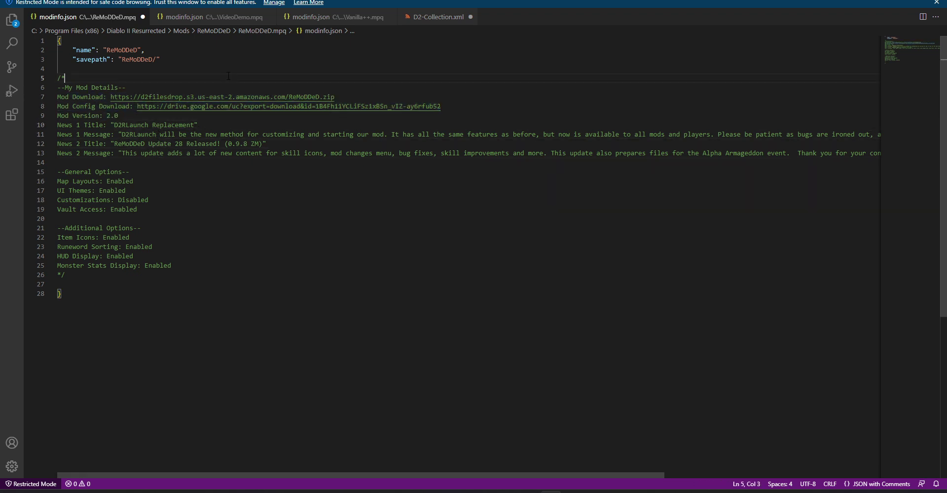
left_click_drag(335, 96, 110, 97)
left_click(345, 78)
left_click_drag(443, 107, 138, 107)
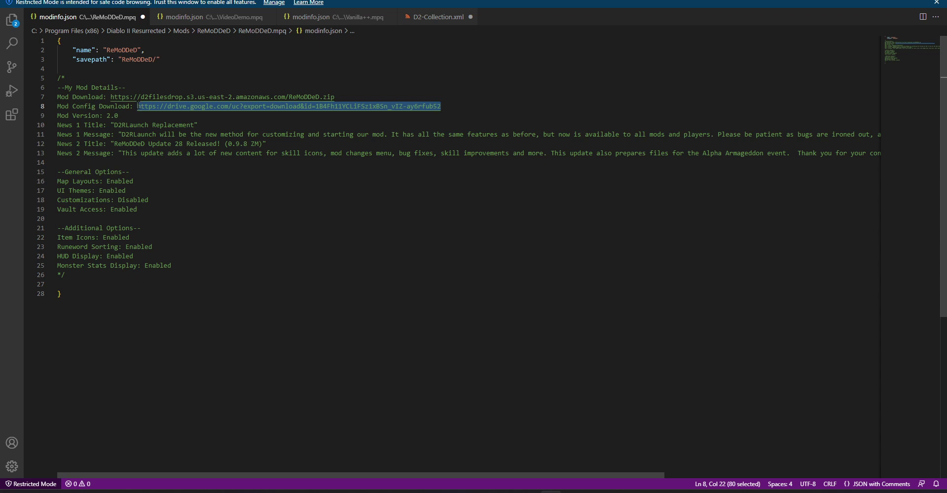
left_click(304, 78)
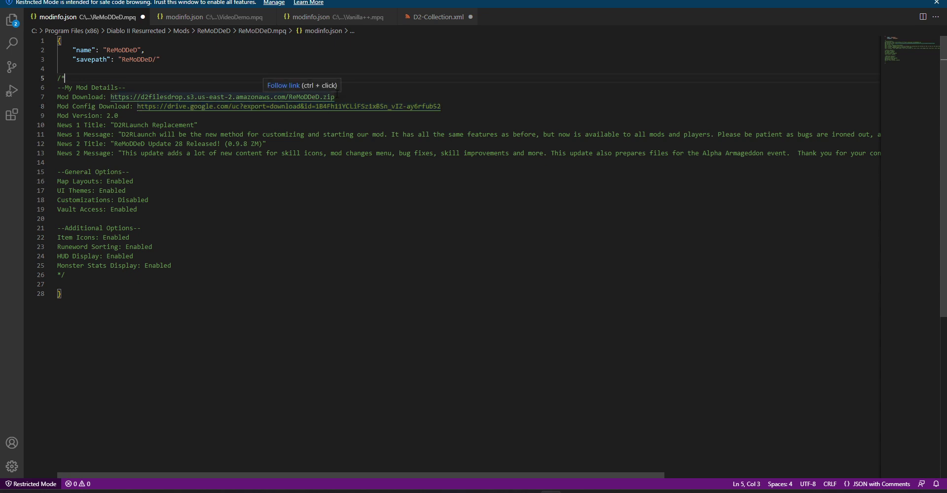
left_click_drag(442, 106, 138, 106)
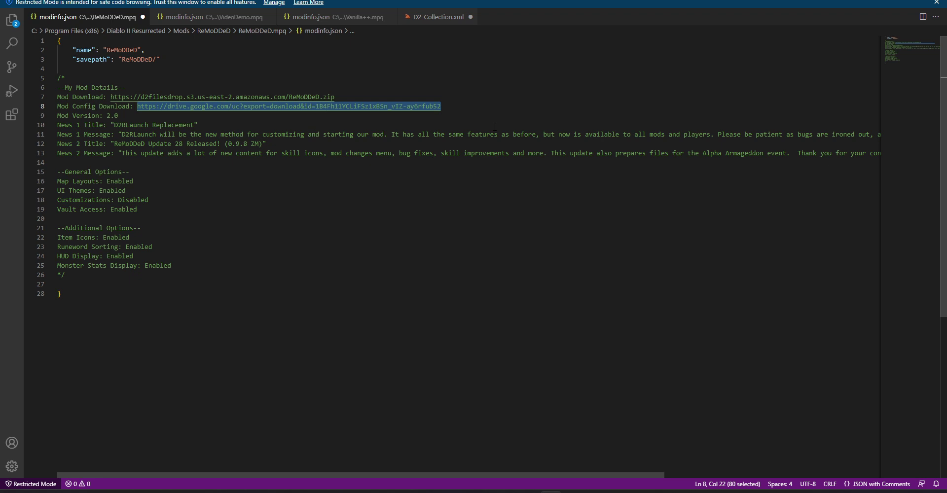
left_click(467, 106)
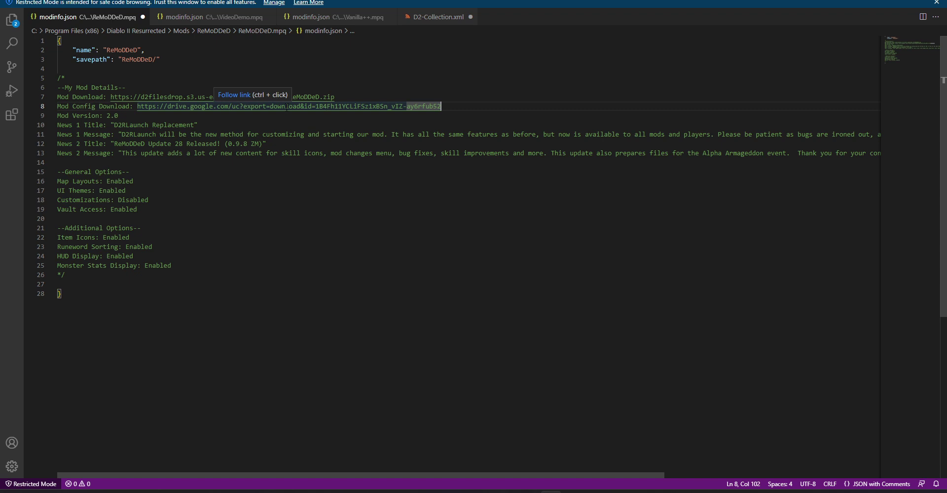
left_click(296, 134)
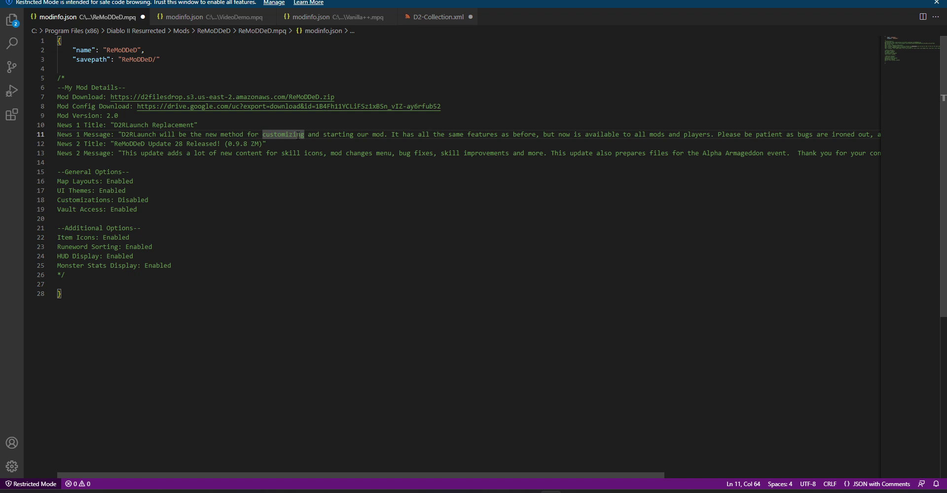
left_click(338, 98)
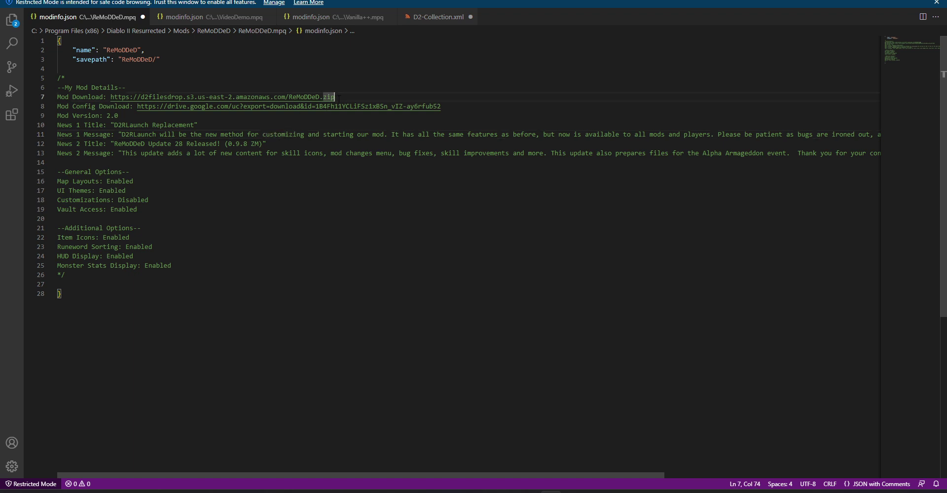
key("Up")
left_click_drag(338, 97, 111, 96)
left_click(341, 97)
left_click(437, 106)
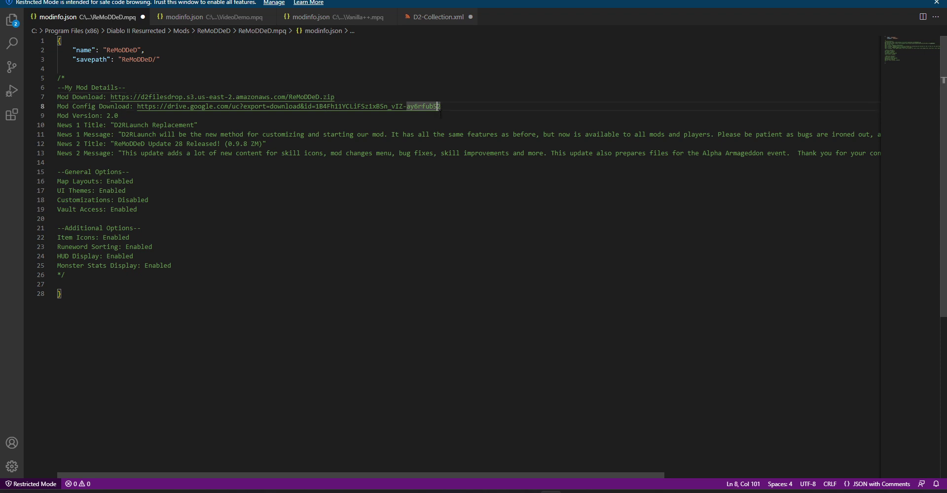
left_click(304, 117)
mouse_move(137, 106)
left_mouse_down()
mouse_move(441, 106)
mouse_move(139, 106)
left_mouse_up()
key("Up")
key("Up")
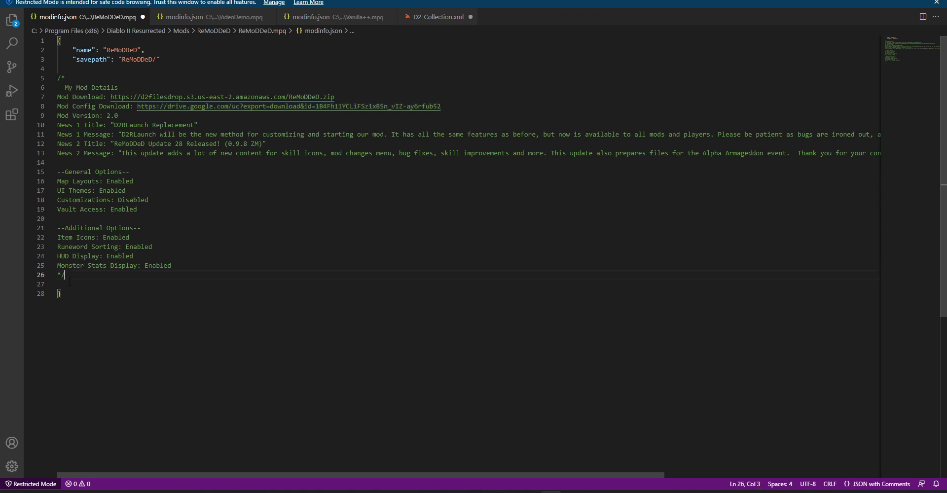
left_click_drag(63, 294, 57, 41)
left_click(208, 218)
mouse_move(790, 492)
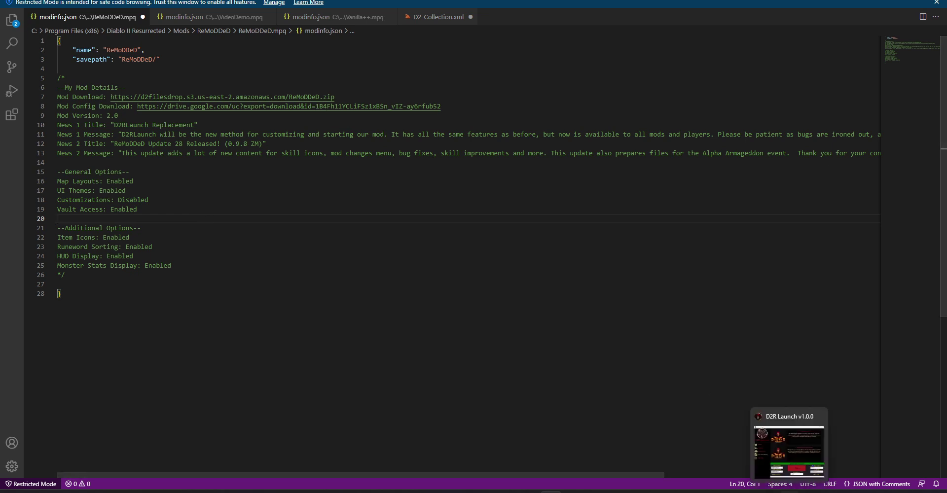
left_click(236, 234)
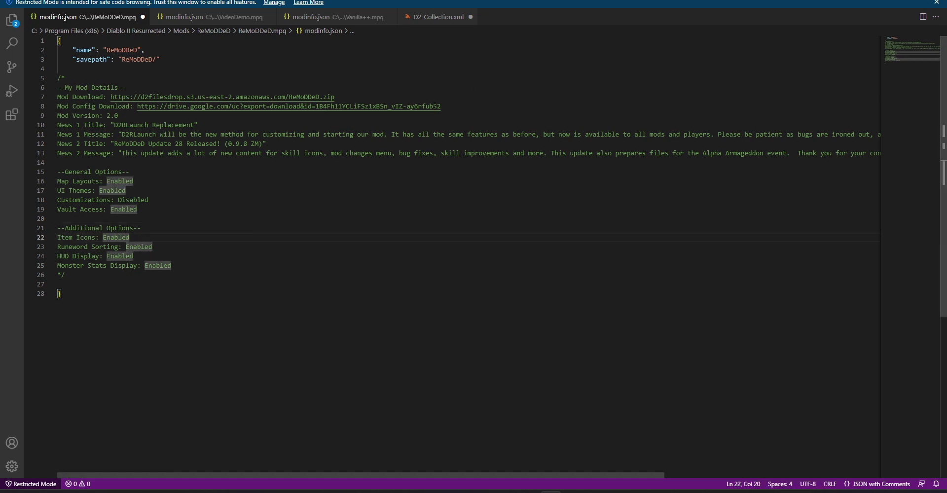
left_click_drag(445, 106, 137, 106)
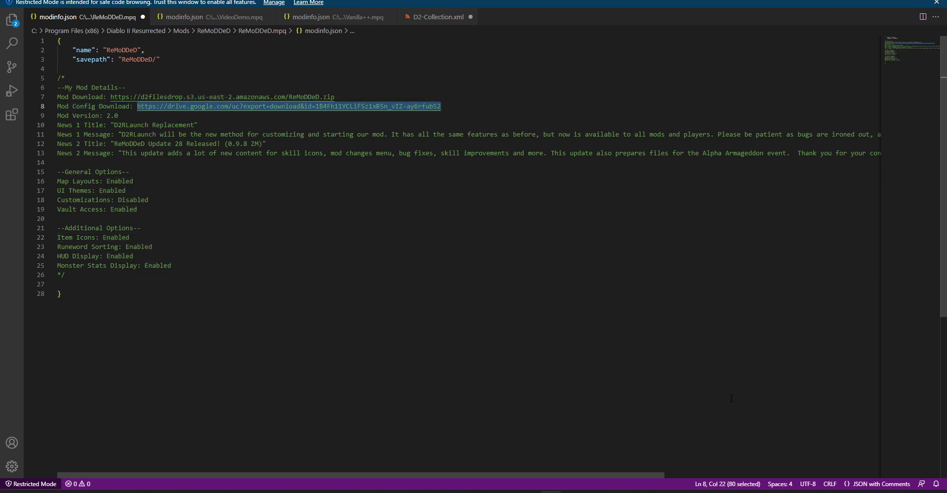
key("alt+Tab")
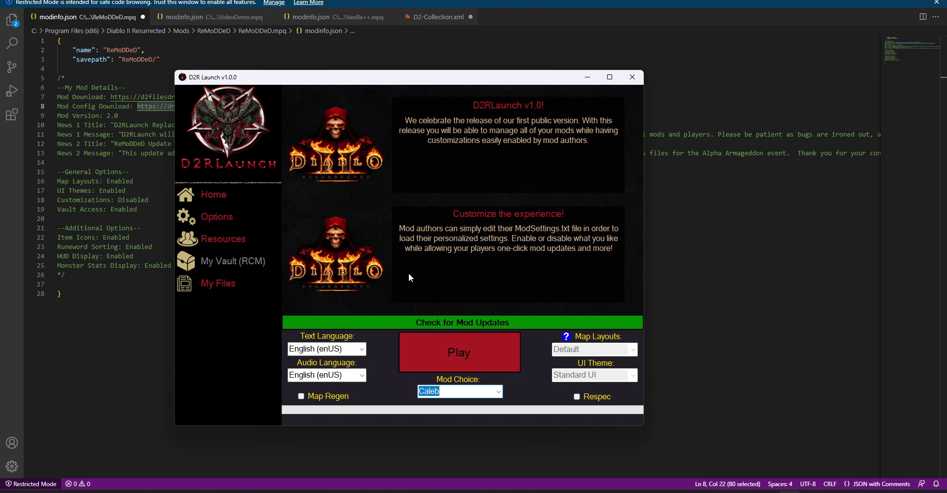
left_click_drag(384, 80, 467, 82)
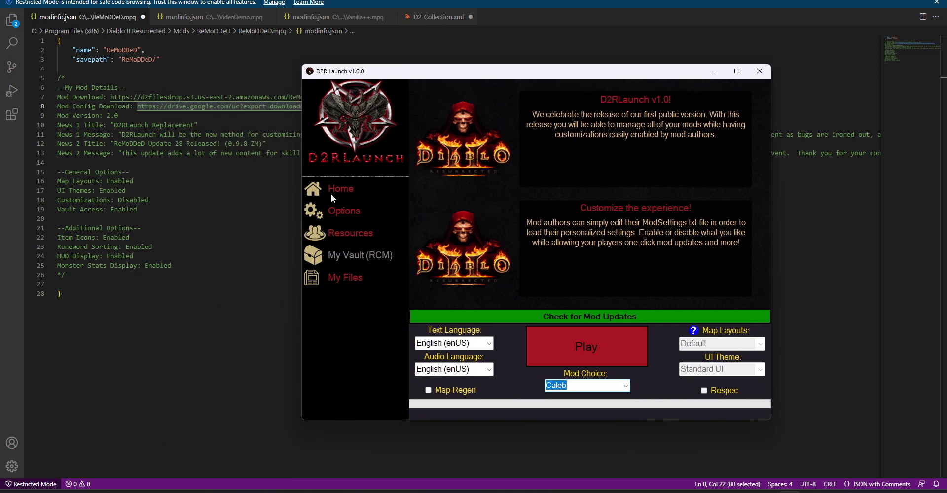
left_click(64, 275)
left_click_drag(64, 274, 57, 78)
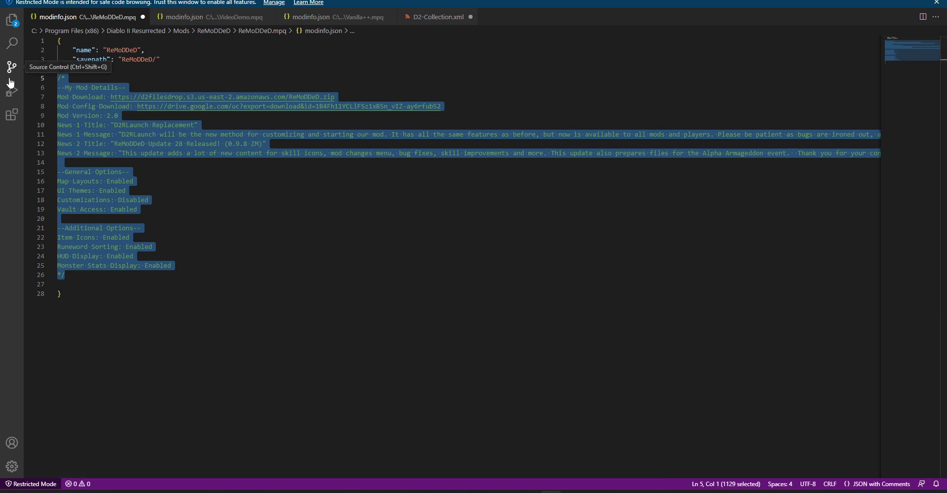
left_click(136, 238)
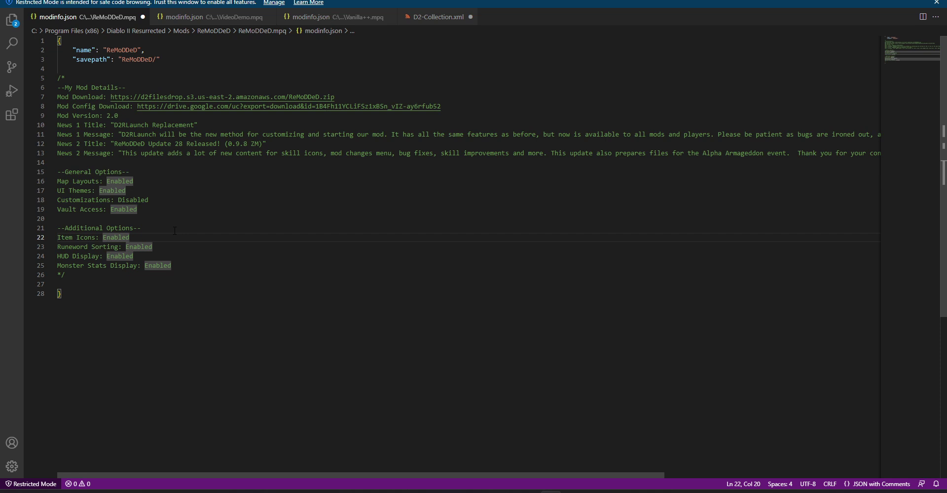
left_click_drag(444, 106, 138, 108)
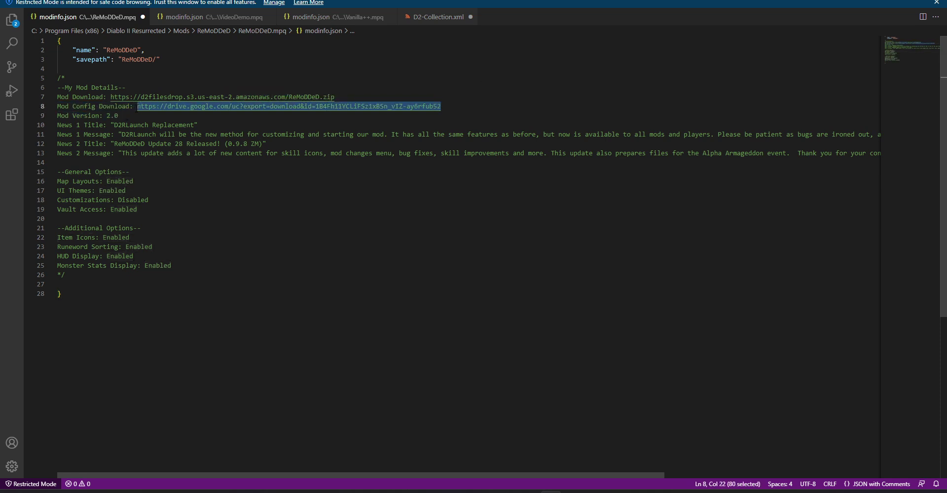
left_click(327, 204)
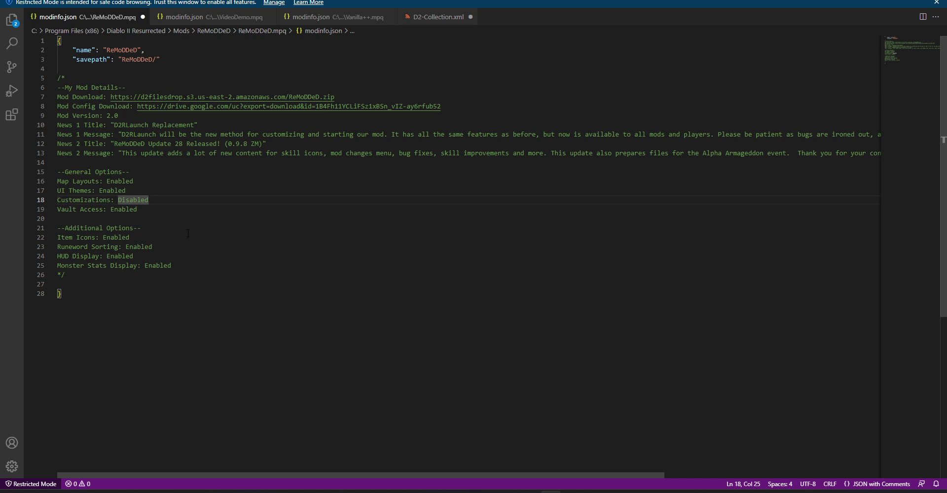
left_click_drag(183, 267, 26, 87)
left_click(282, 219)
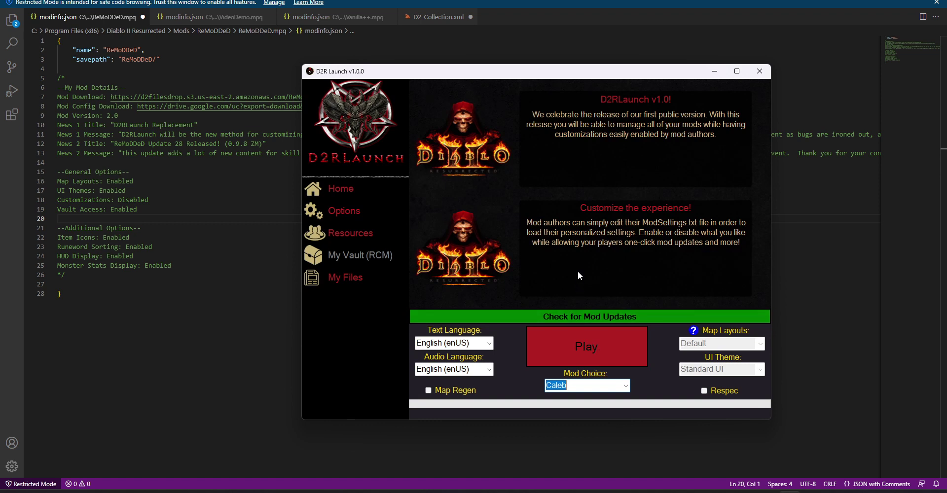
left_click_drag(482, 71, 537, 124)
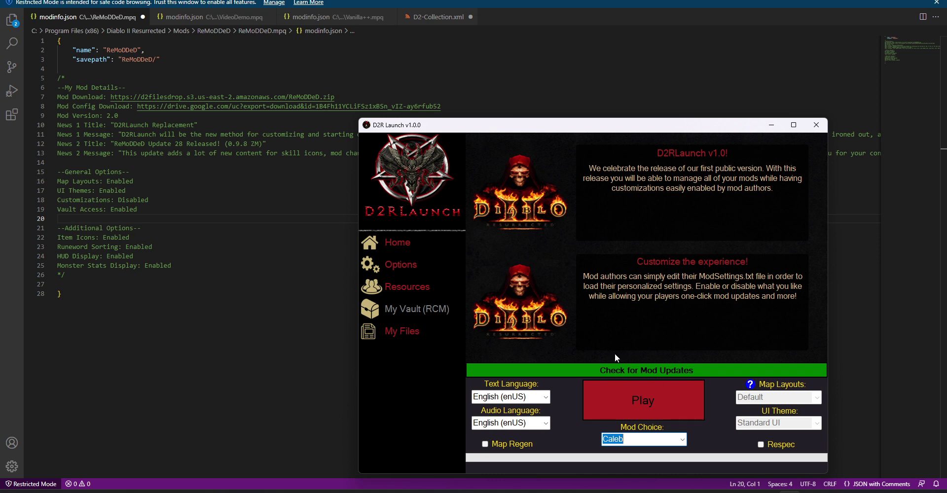
left_click(235, 134)
Change the Mod Version on line 9 of modinfo.json from 2.0 to 2.1.
left_click_drag(444, 108, 58, 97)
left_click(126, 116)
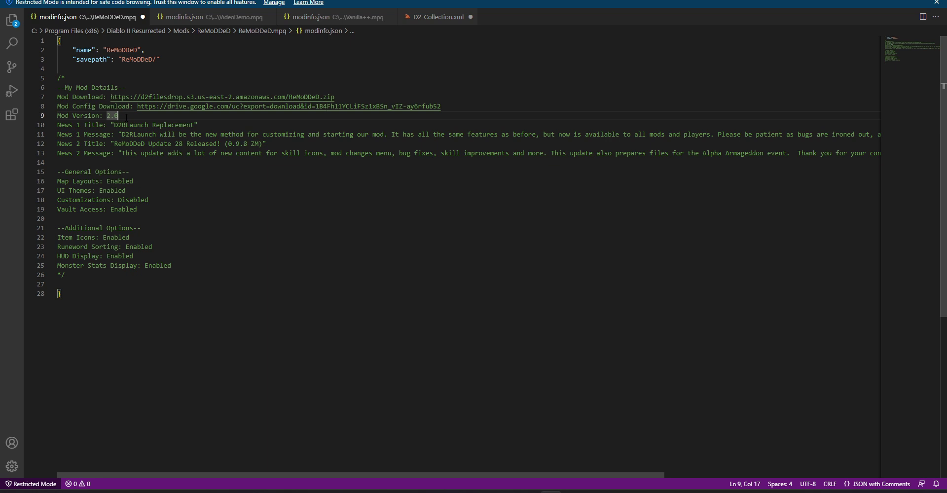
key("shift+Home")
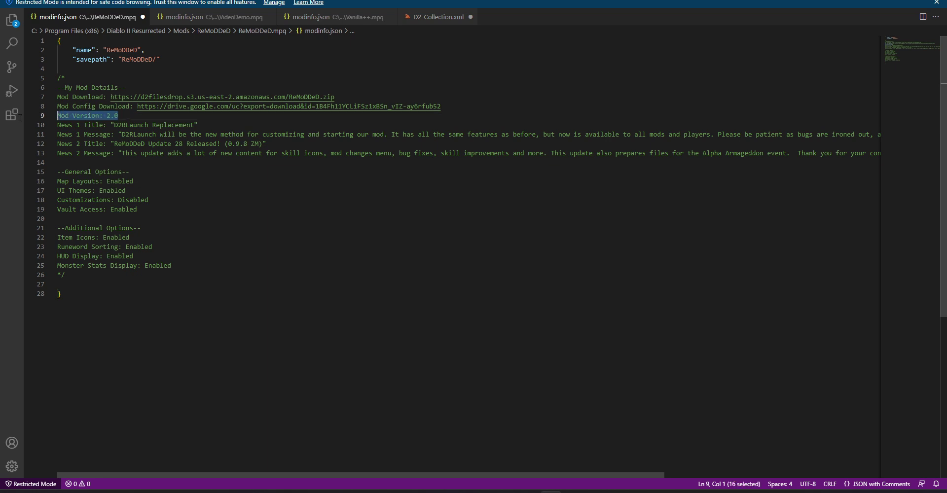
left_click(137, 114)
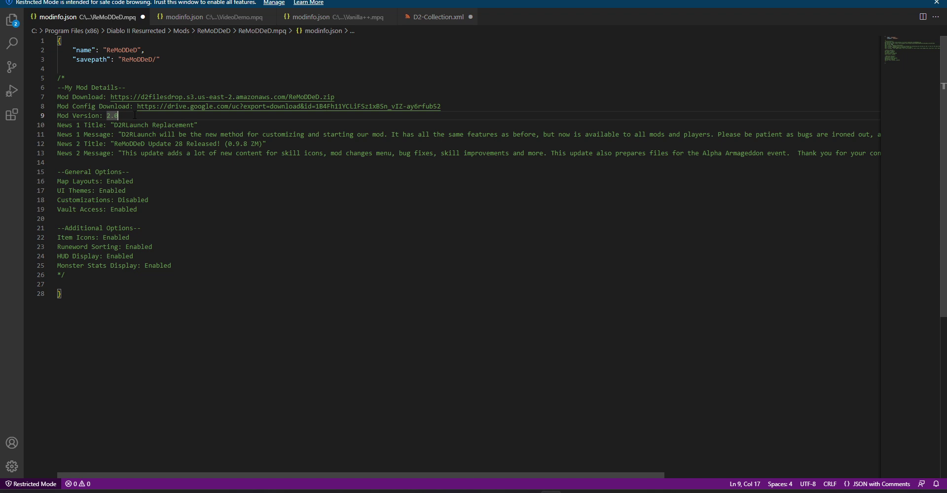
key("BackSpace")
type("1")
Review the updated version line, the config download URL and the file down to line 27.
key("shift+Home")
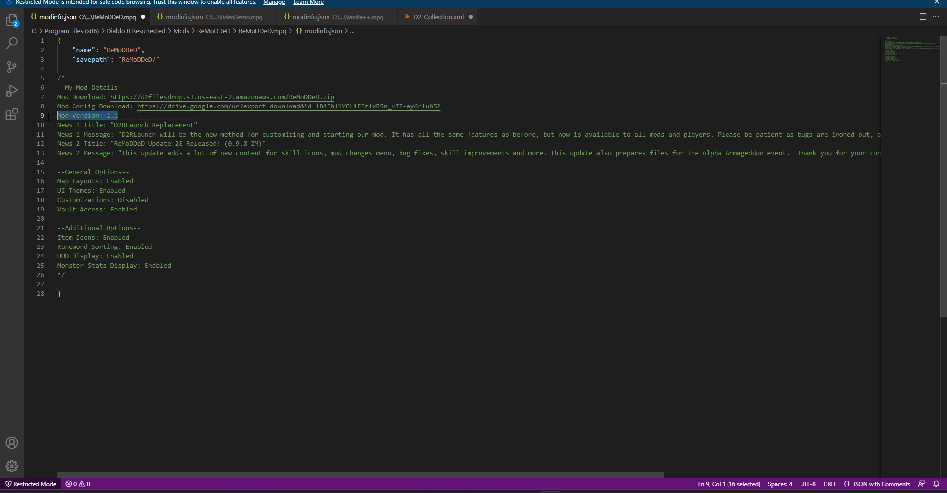
left_click(401, 120)
key("shift+Home")
left_click_drag(441, 107, 138, 108)
left_click(458, 119)
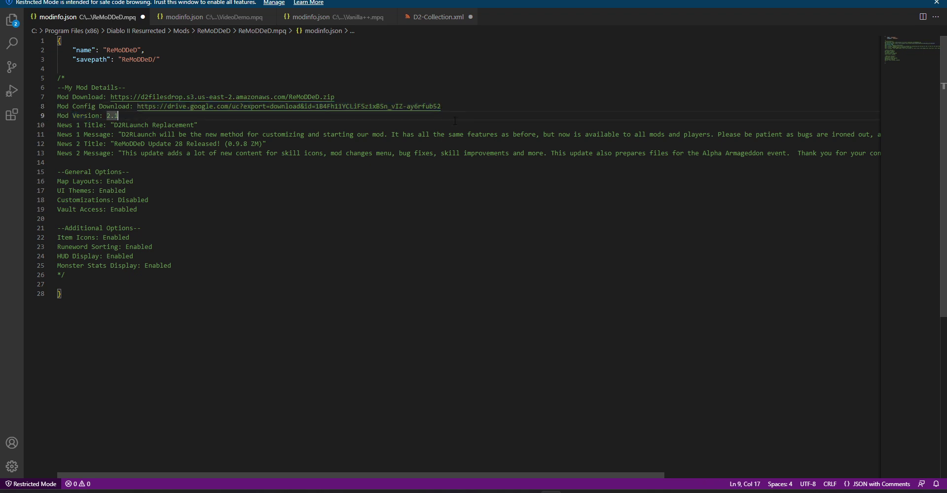
left_click_drag(69, 281, 58, 41)
left_click(130, 238)
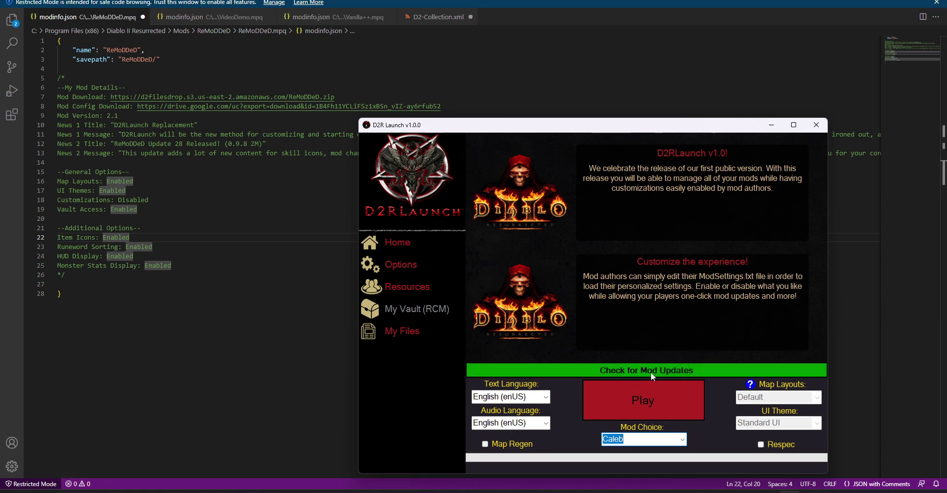
Check the news titles and messages on lines 10–13, then select ReMoDDeD in D2R Launch.
left_click_drag(565, 129, 555, 71)
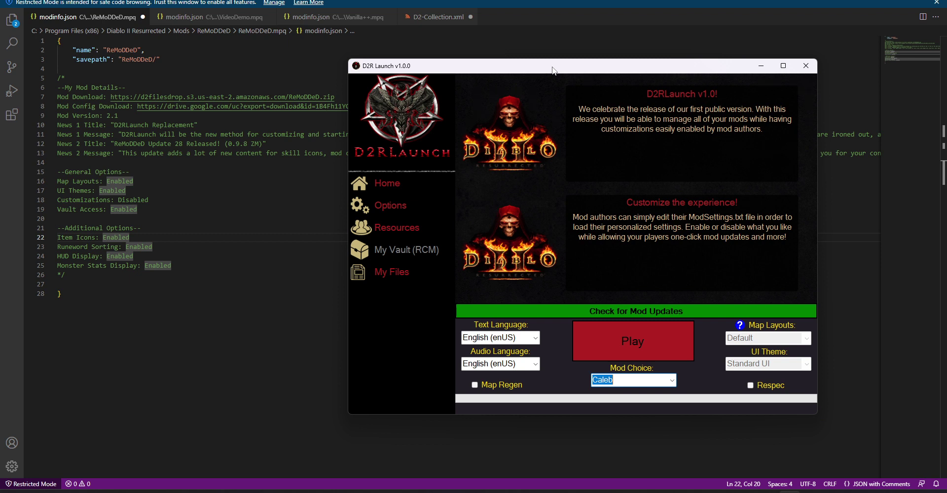
left_click(198, 125)
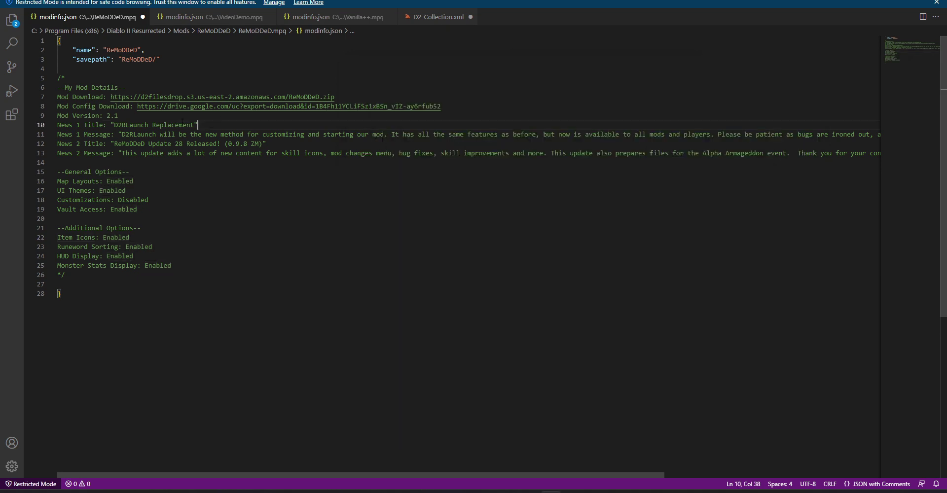
left_click_drag(228, 153, 141, 124)
key("alt+Tab")
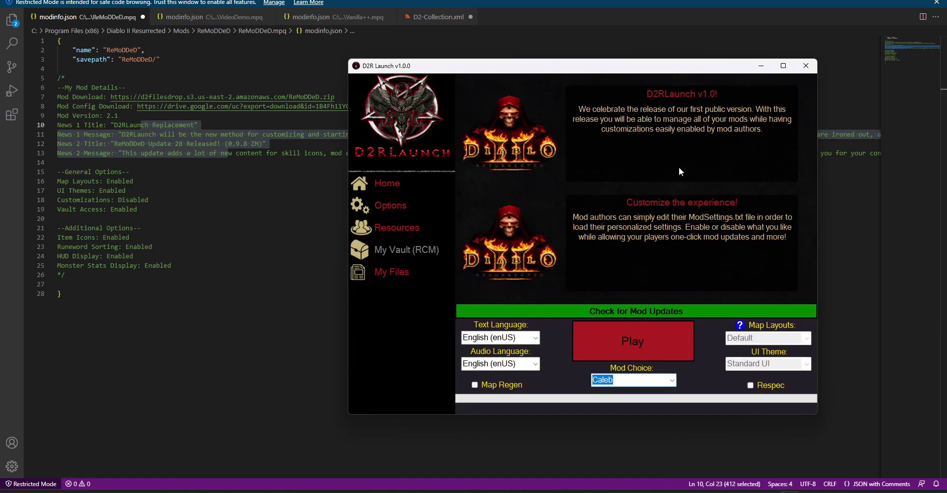
left_click(672, 380)
left_click(617, 472)
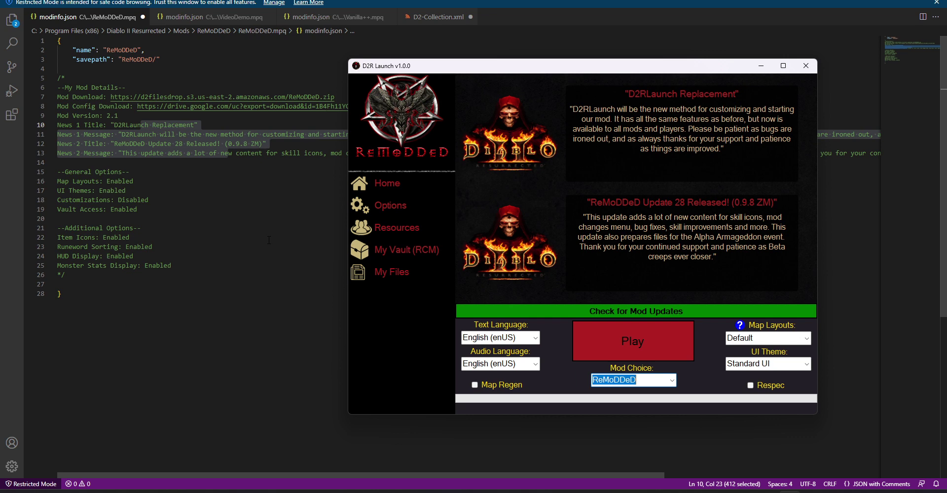
left_click(211, 230)
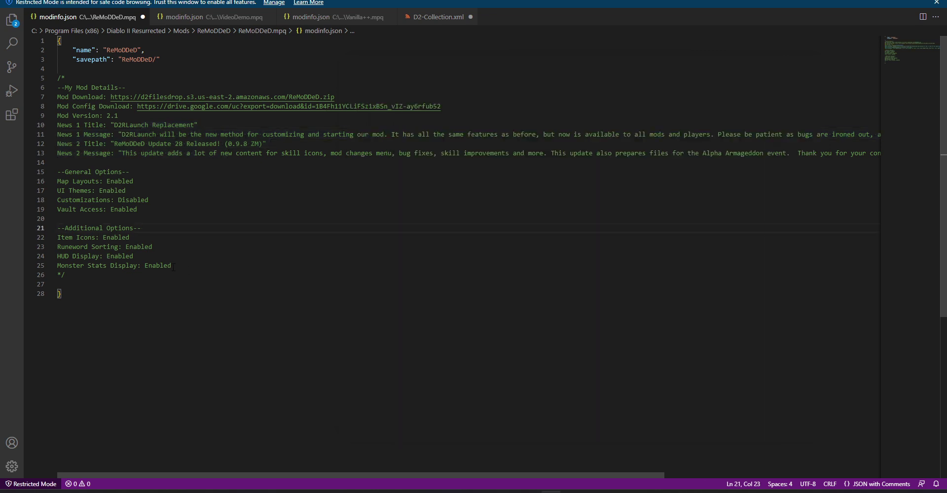
left_click_drag(174, 267, 7, 173)
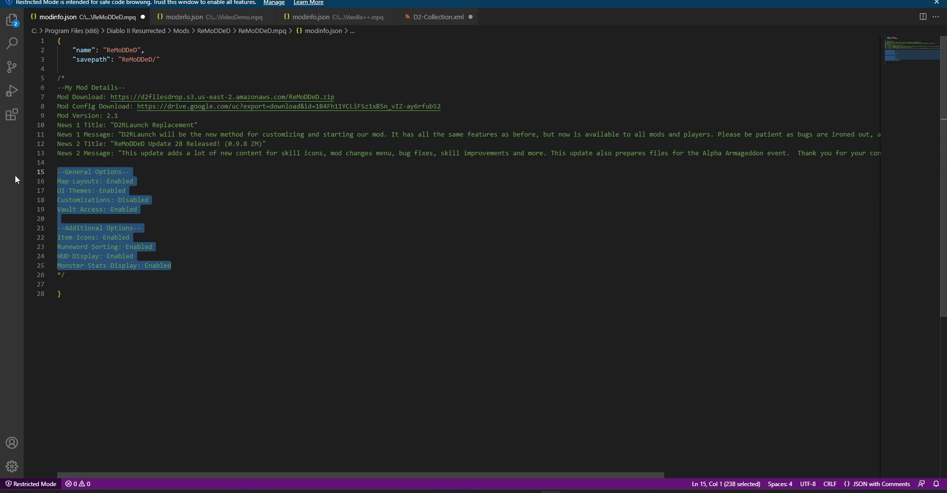
key("alt+Tab")
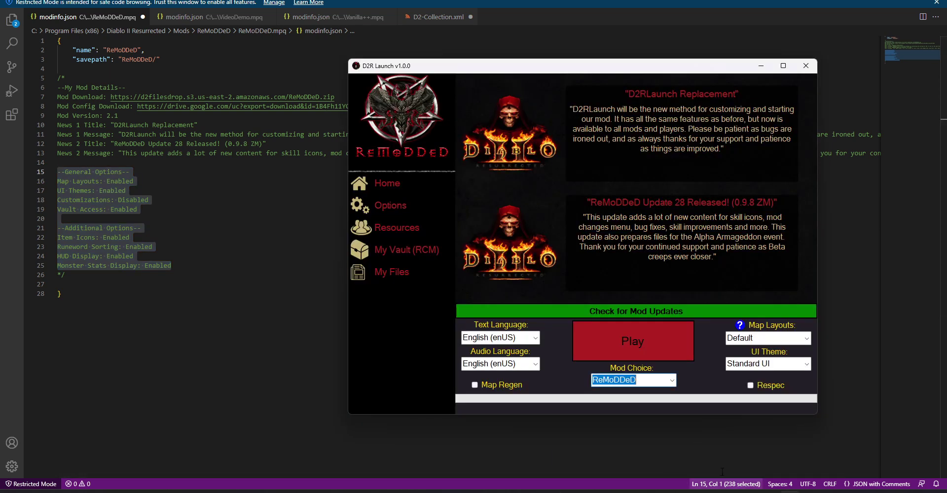
left_click(779, 365)
left_click(403, 207)
left_click(417, 229)
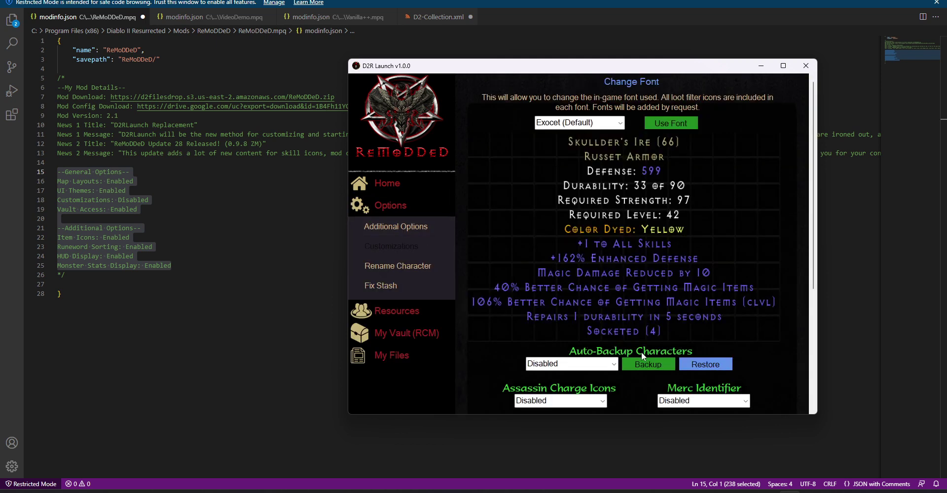
scroll(577, 337, "down", 3)
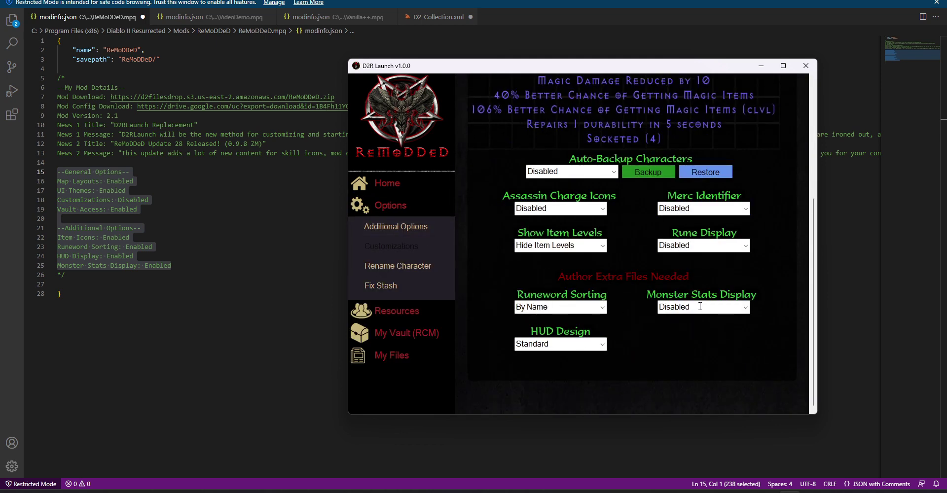
left_click(603, 345)
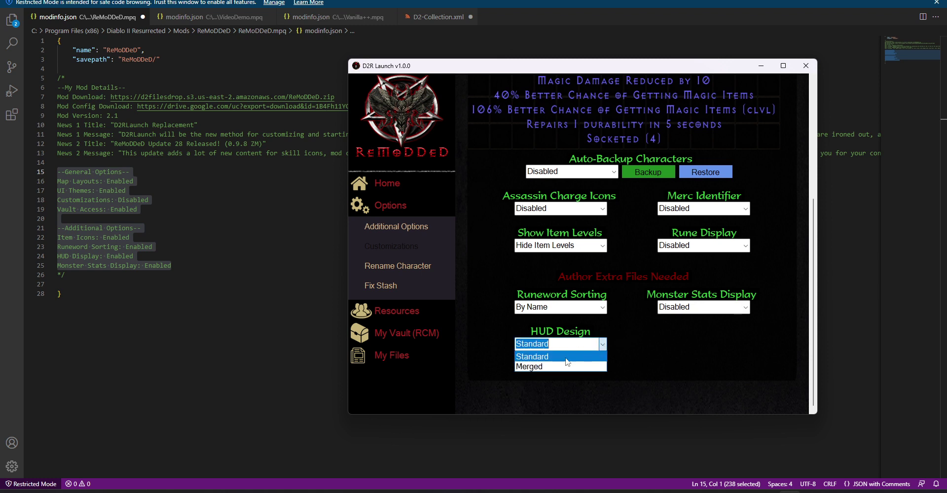
left_click(633, 343)
scroll(633, 344, "up", 3)
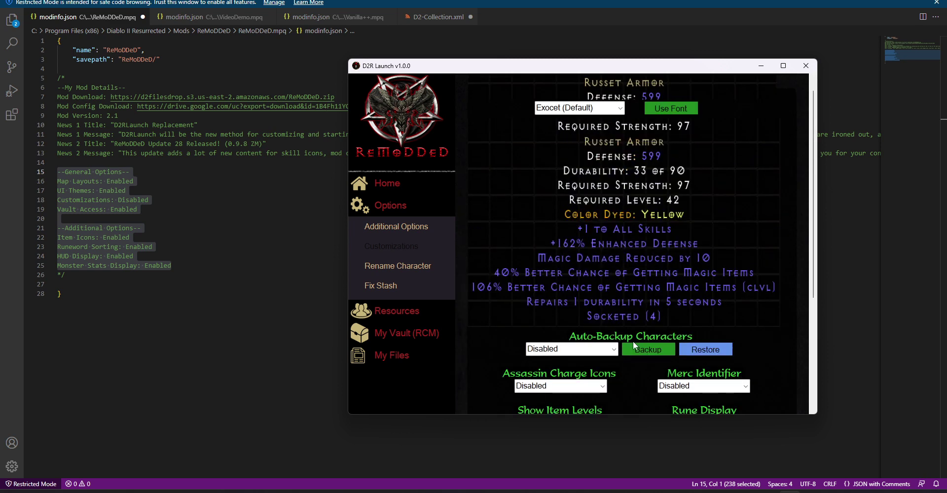
scroll(633, 344, "down", 2)
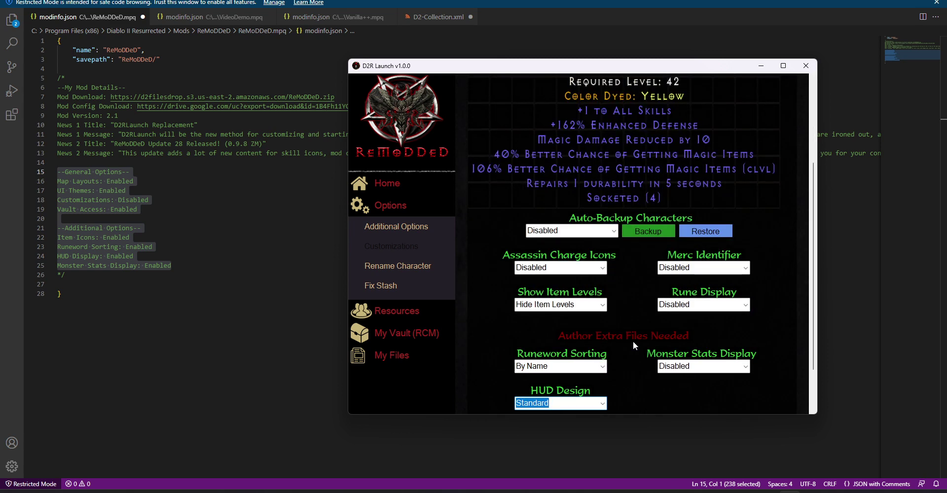
scroll(634, 345, "down", 2)
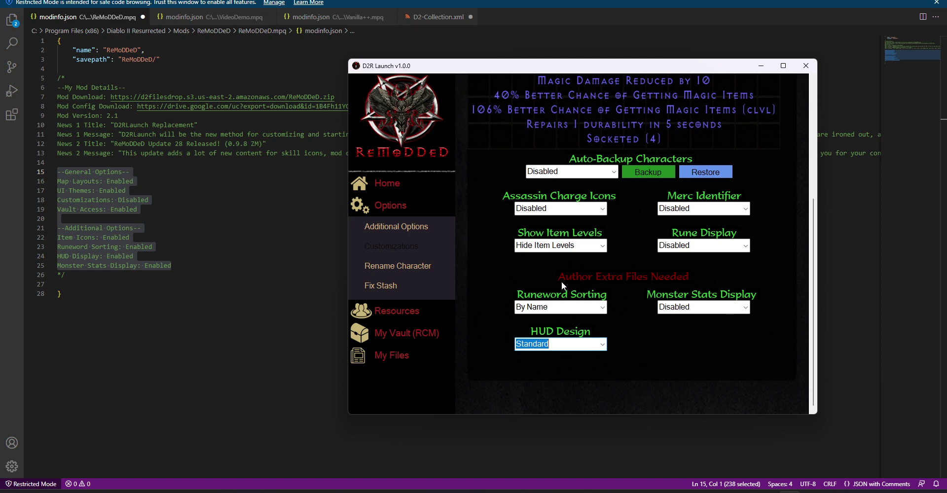
left_click(316, 237)
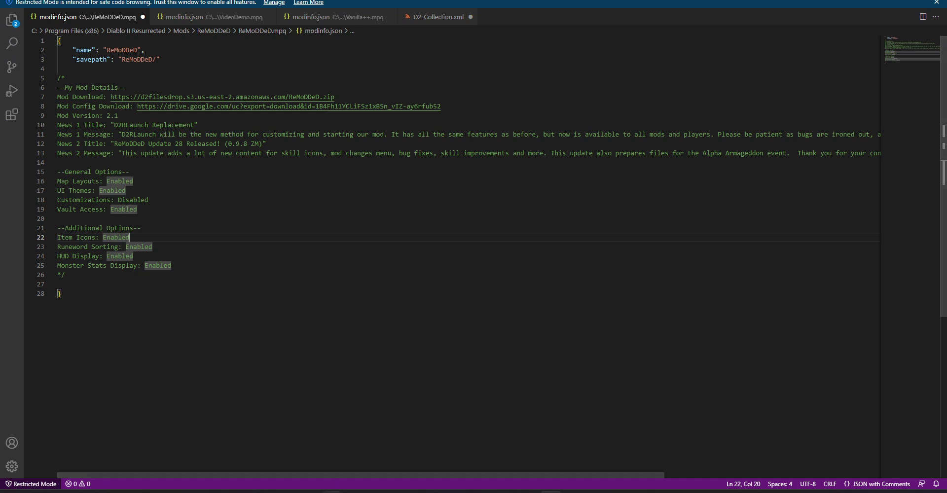
Open ReMoDDeD.mpq's data folder and point out its hd and local folders.
mouse_move(332, 491)
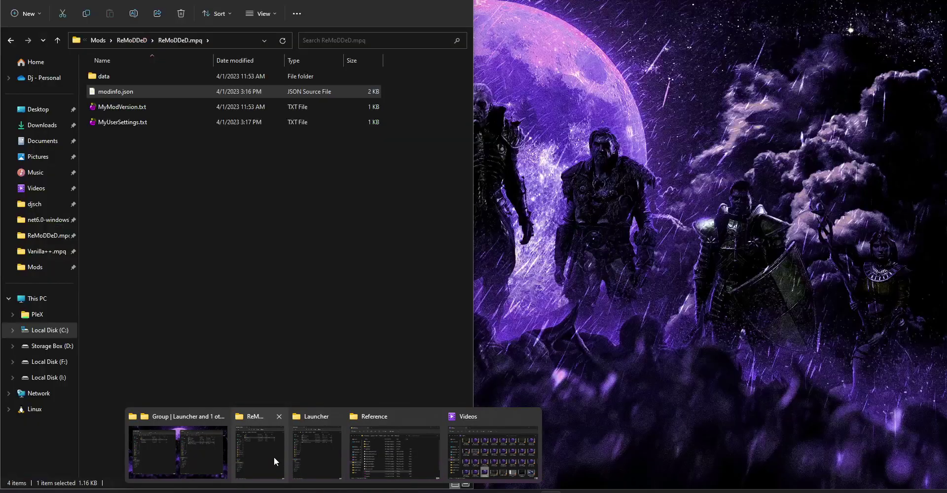
left_click(274, 457)
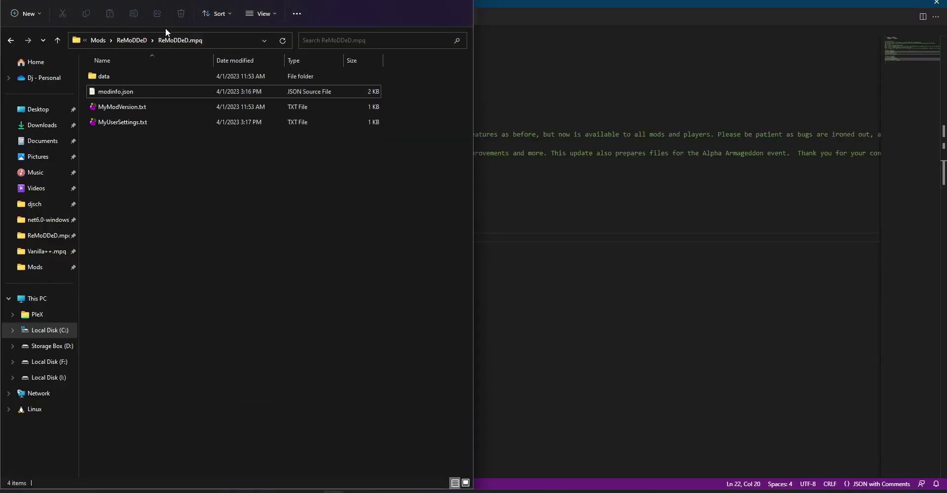
double_click(110, 75)
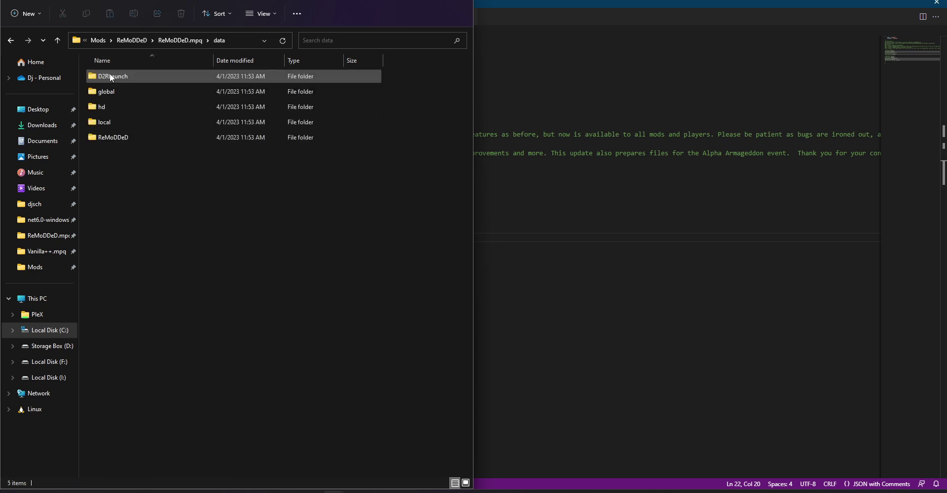
left_click(112, 101)
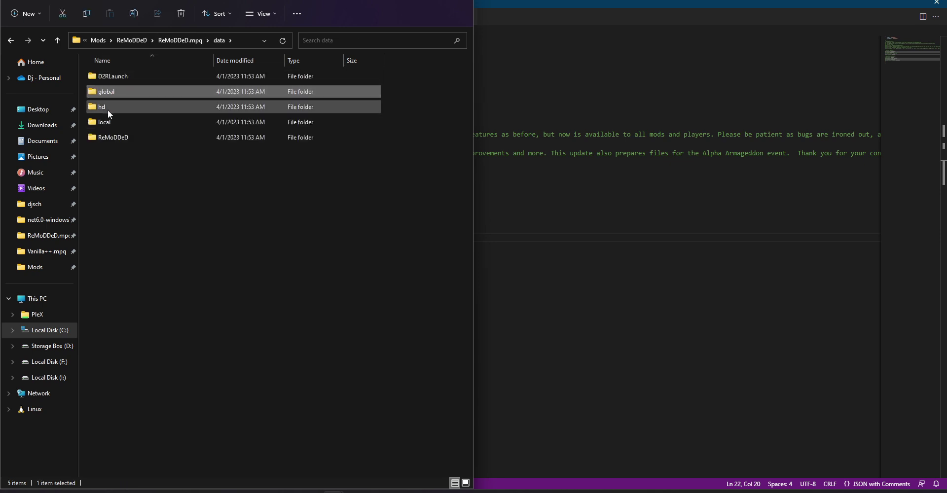
left_click(111, 121)
left_click(179, 196)
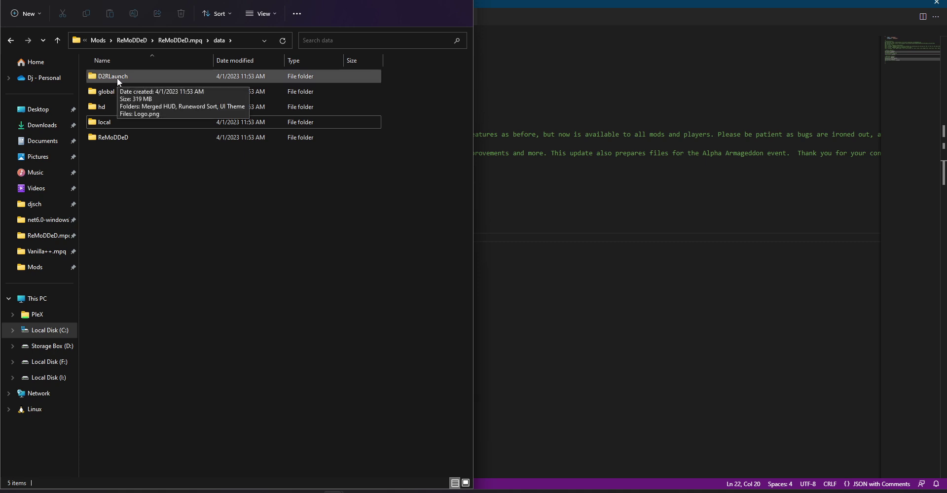
Open the D2RLaunch folder and view Logo.png in Photos before closing it.
double_click(117, 78)
left_click(110, 125)
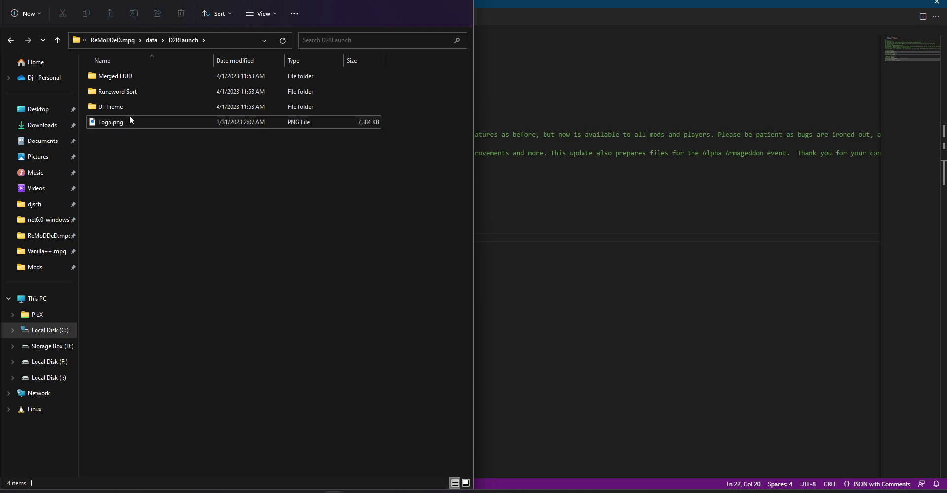
double_click(124, 120)
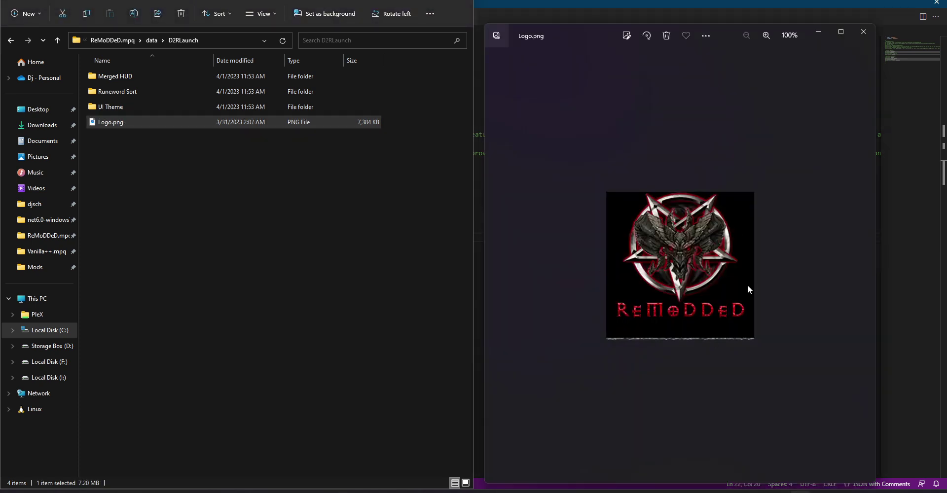
left_click(862, 32)
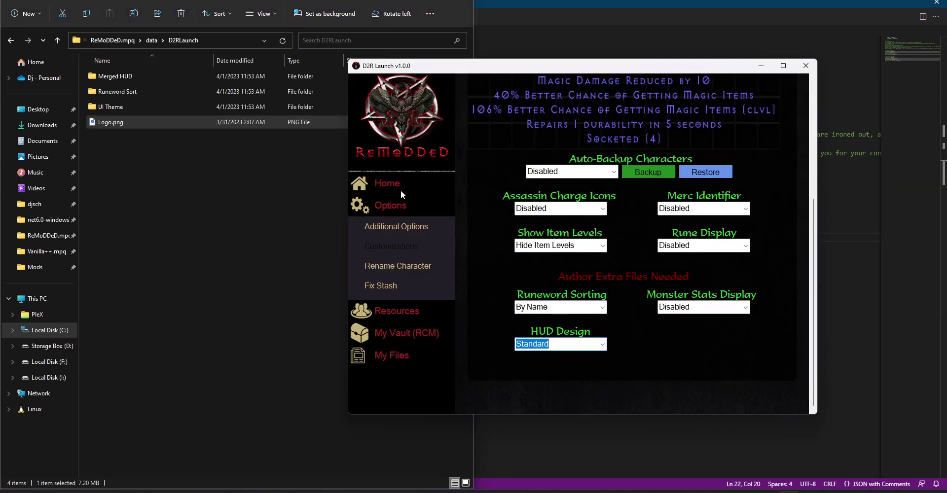
Go to the launcher's Home page, switch to the other mod, then reselect ReMoDDeD.
left_click(401, 191)
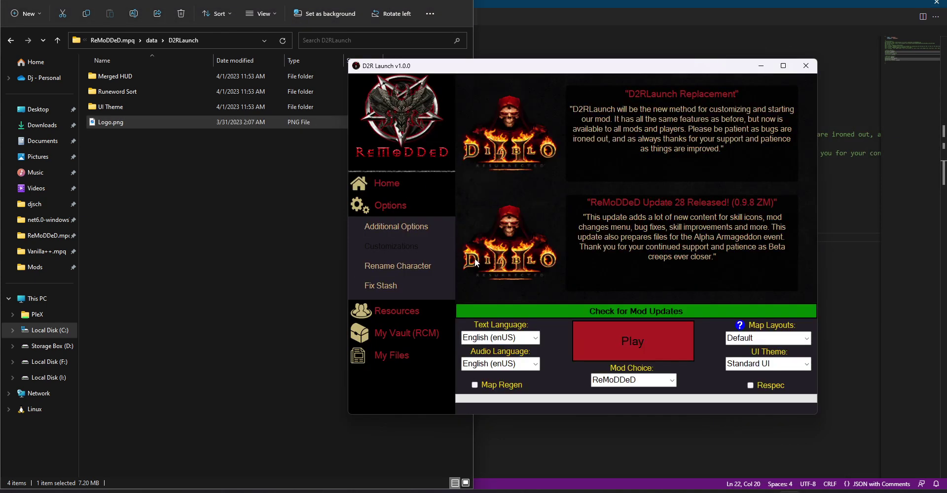
left_click(672, 381)
left_click(612, 415)
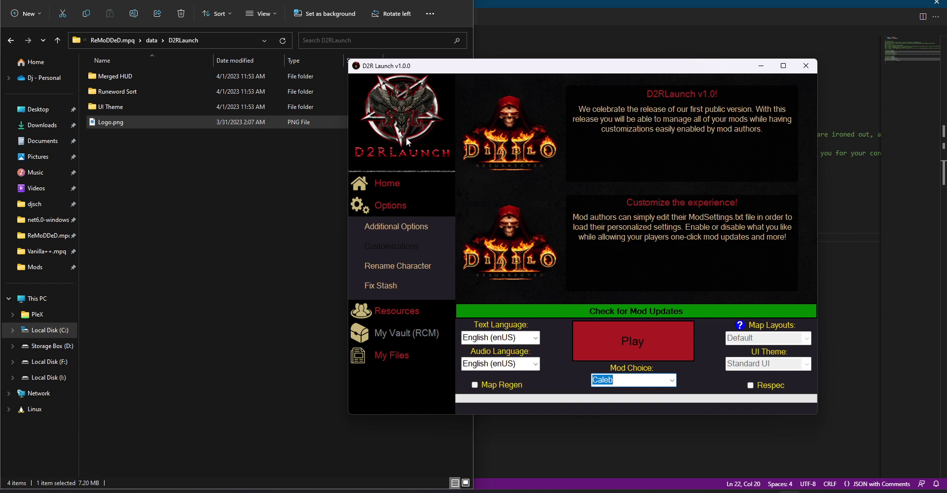
left_click(672, 380)
left_click(633, 466)
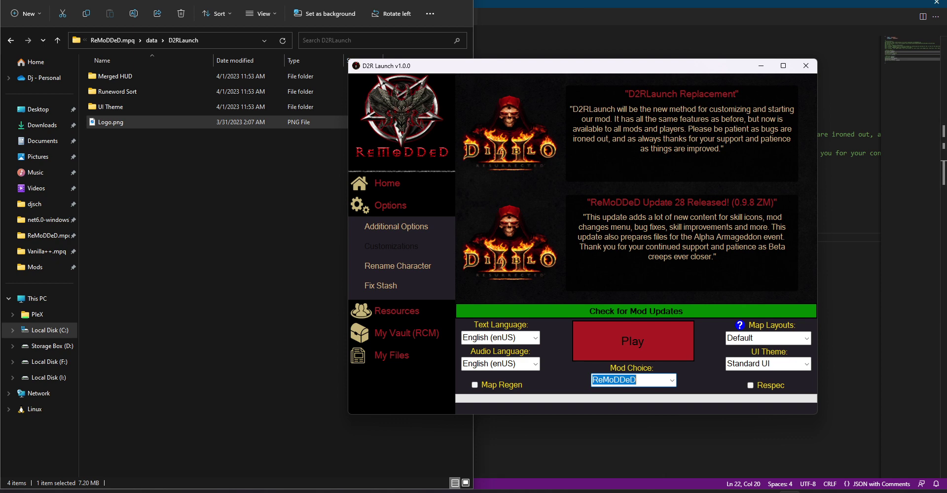
Show D2R Launch's Additional Options page with its HUD Design setting.
left_click(586, 29)
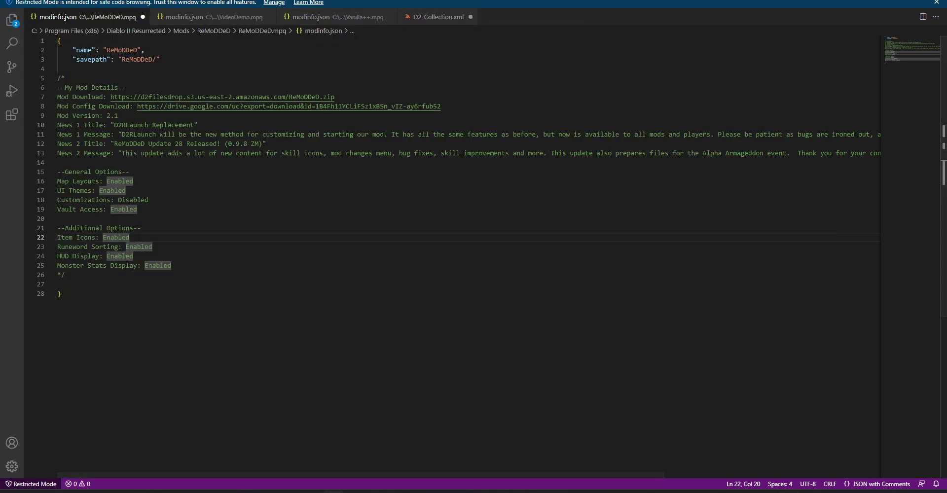
mouse_move(334, 488)
left_click(277, 452)
left_click(200, 243)
key("alt+Tab")
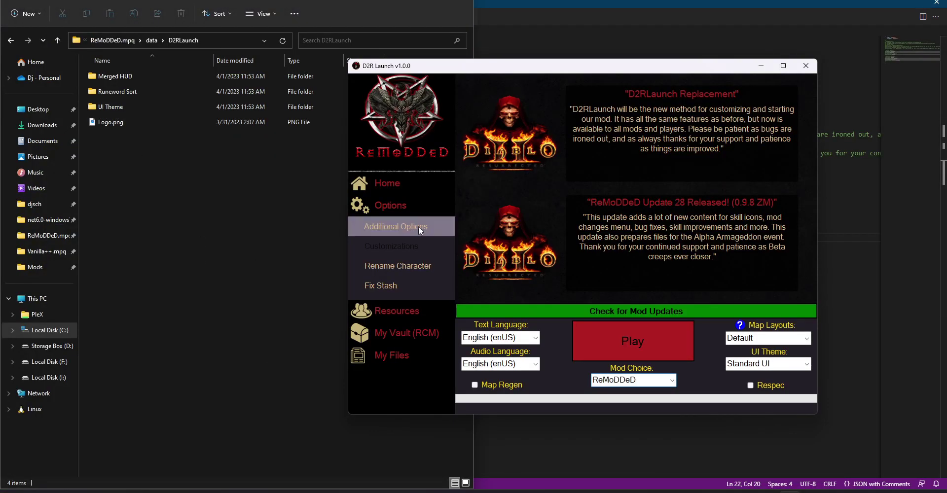
left_click(418, 226)
scroll(710, 375, "down", 4)
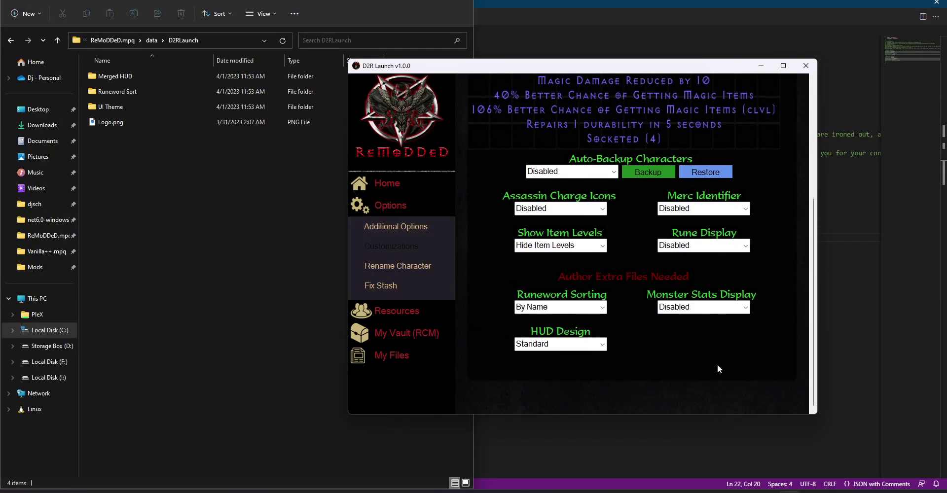
Highlight the Runeword Sort and UI Theme folders in the D2RLaunch folder.
left_click(126, 105)
left_click(120, 93)
left_click(121, 105)
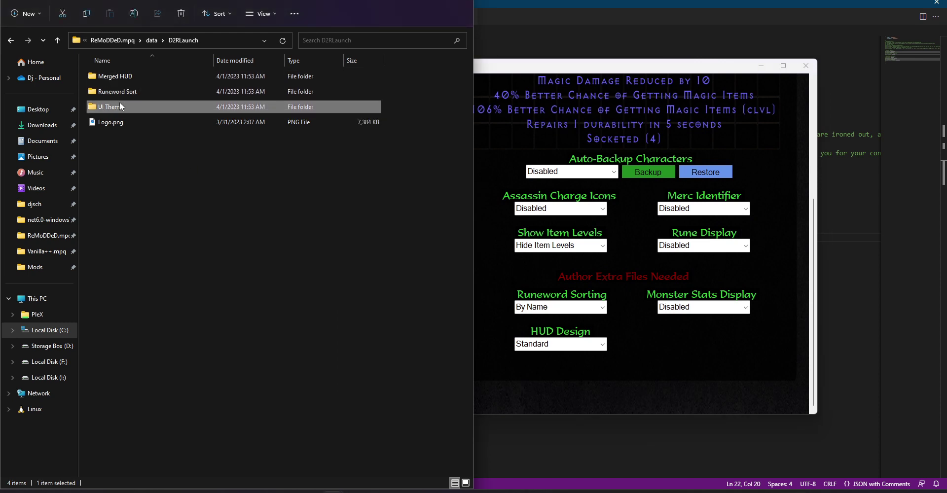
left_click(182, 231)
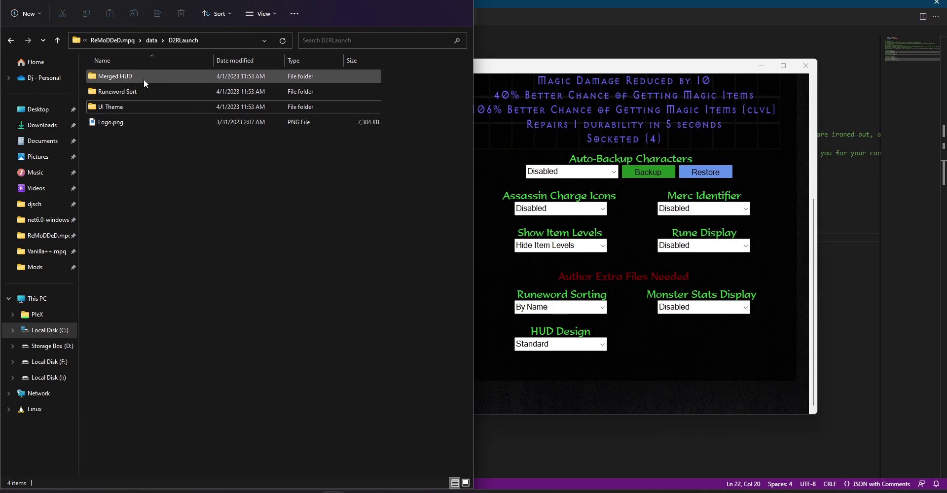
Open Merged HUD and highlight its Controller folder, HUD sprites and hudpanelhd-merged.json.
double_click(117, 78)
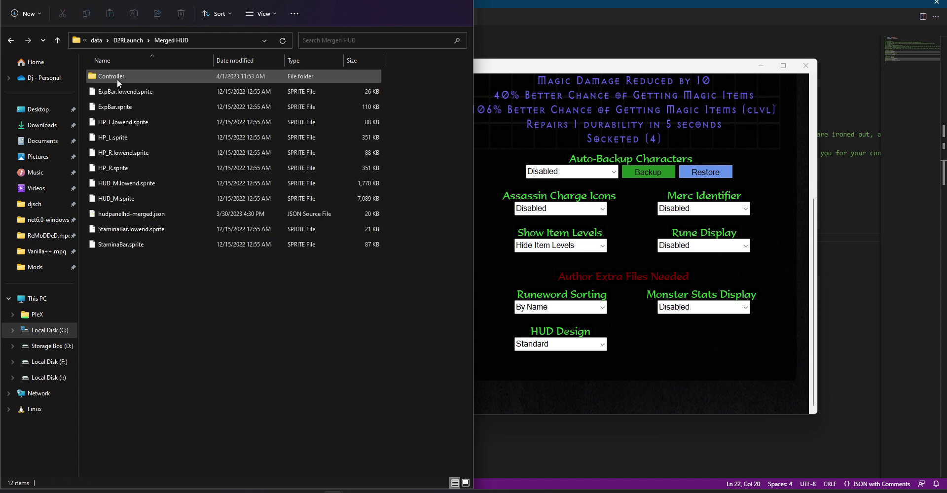
left_click_drag(137, 285, 121, 91)
left_click(168, 328)
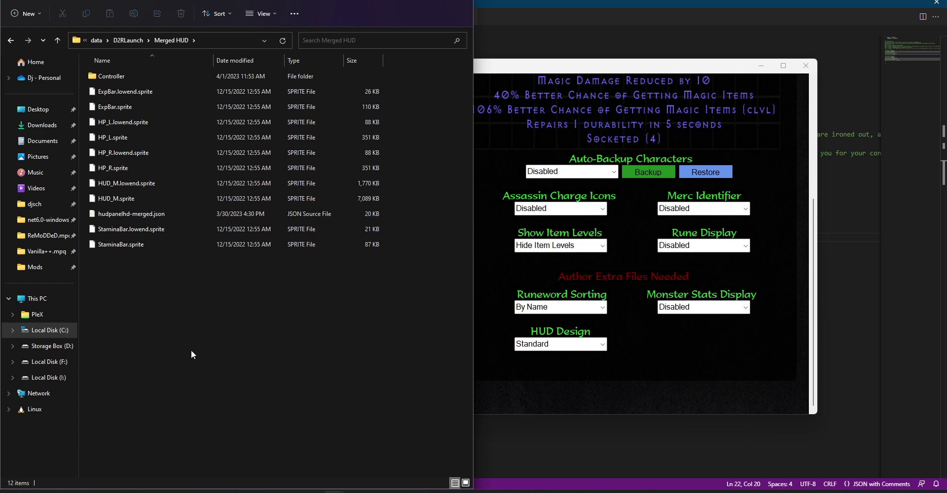
left_click(129, 40)
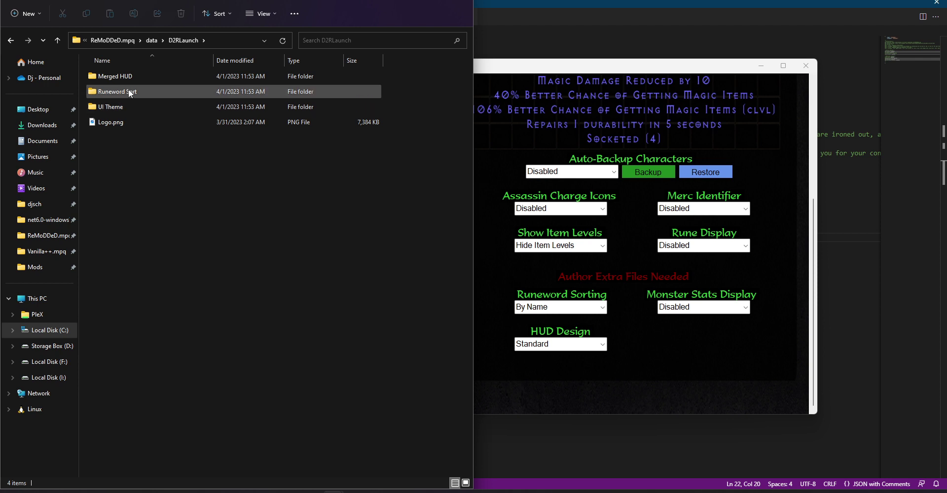
double_click(113, 91)
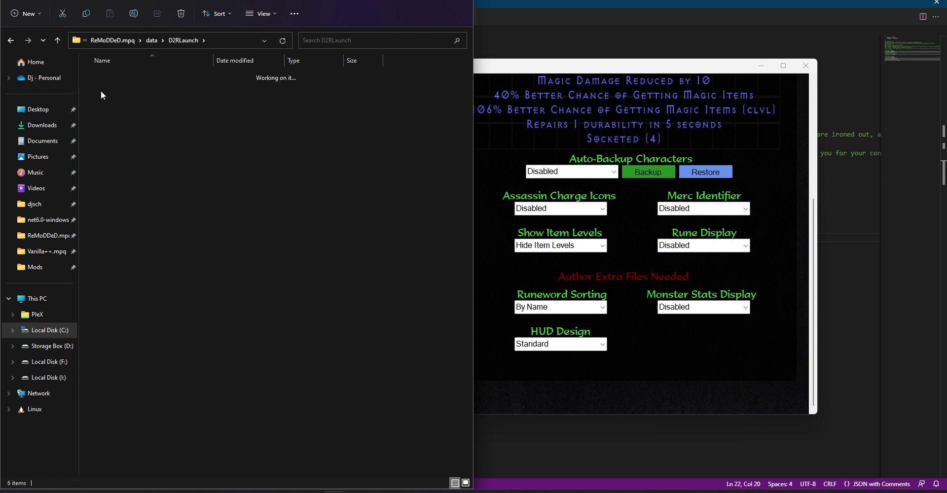
left_click(128, 40)
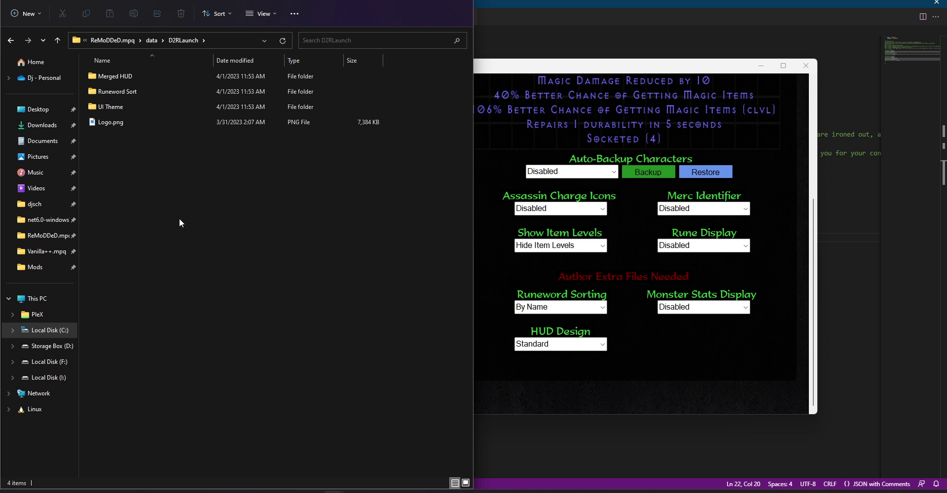
double_click(132, 93)
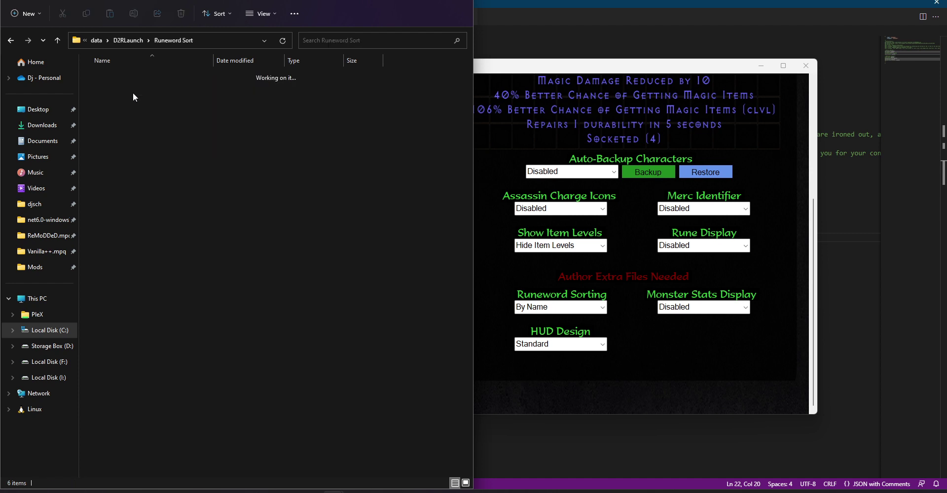
key("Down")
key("Down")
key("Down")
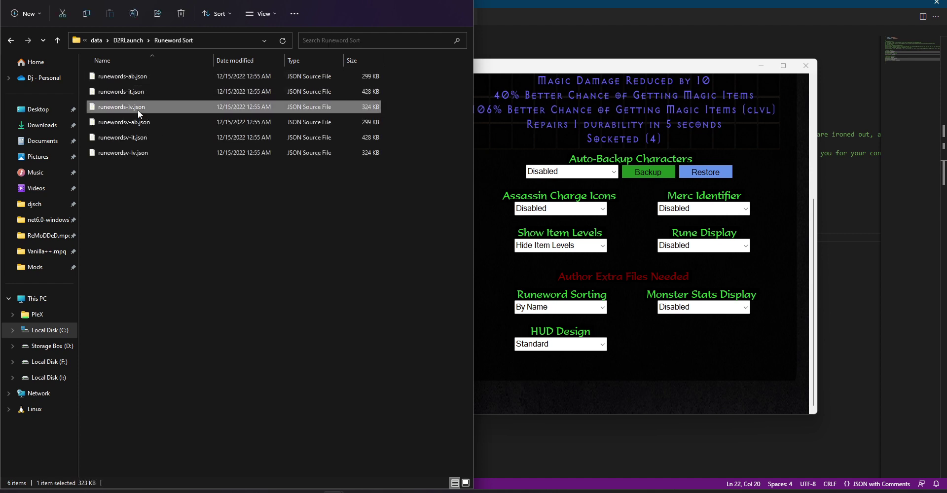
key("Down")
key("Down")
key("Down")
key("Up")
key("Up")
key("Up")
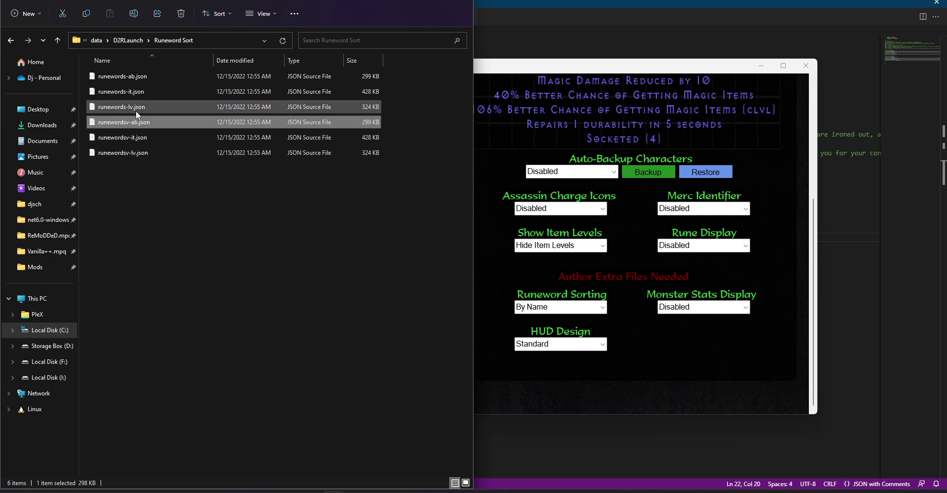
left_click(136, 92)
left_click(139, 78)
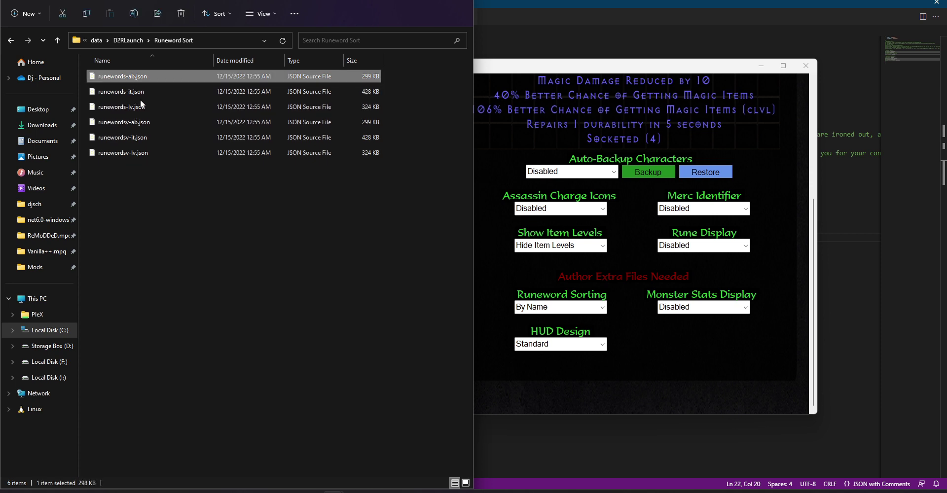
left_click(216, 279)
left_click(565, 75)
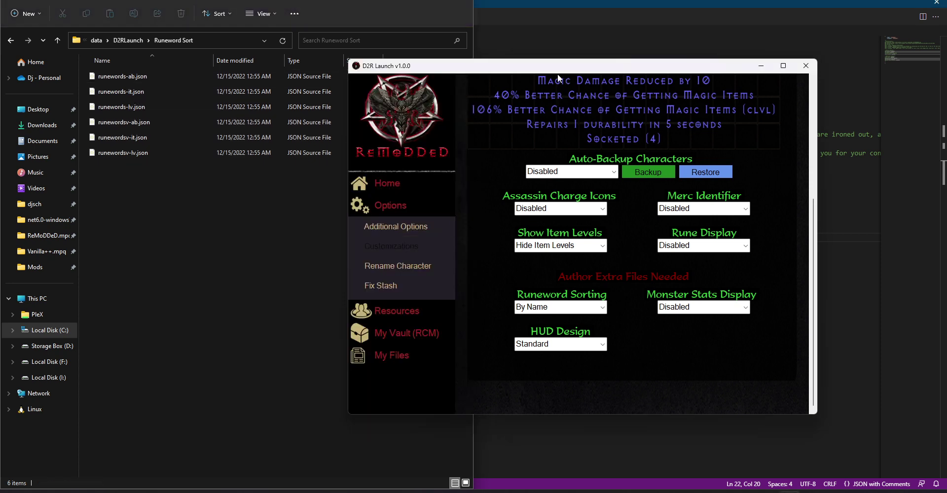
left_click(213, 207)
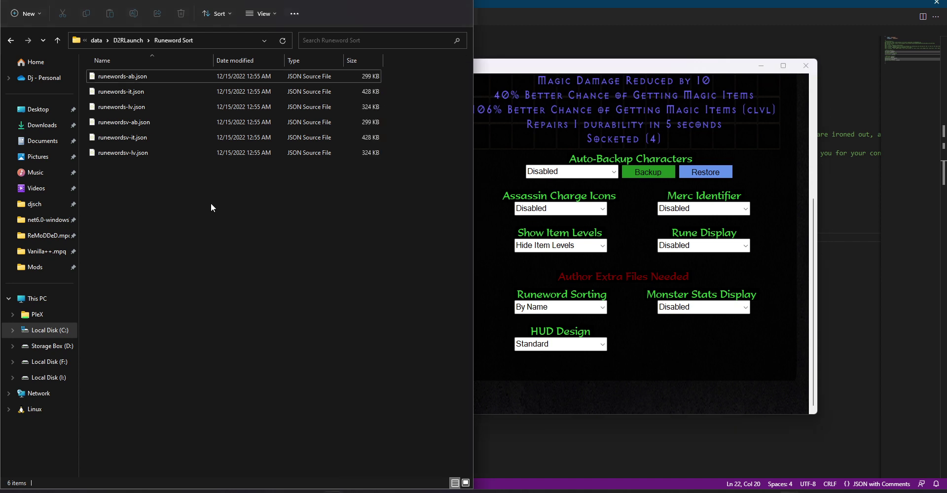
left_click(128, 40)
left_click(119, 106)
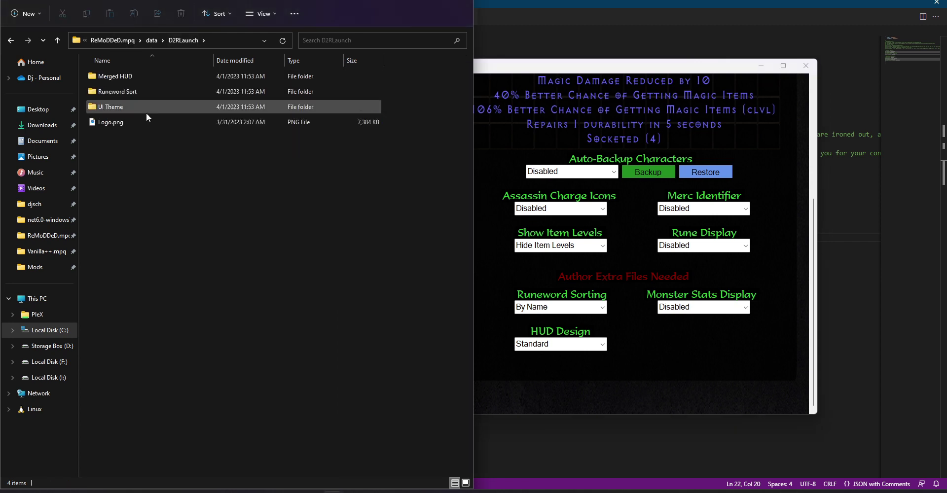
left_click(133, 92)
left_click(144, 107)
left_click(613, 278)
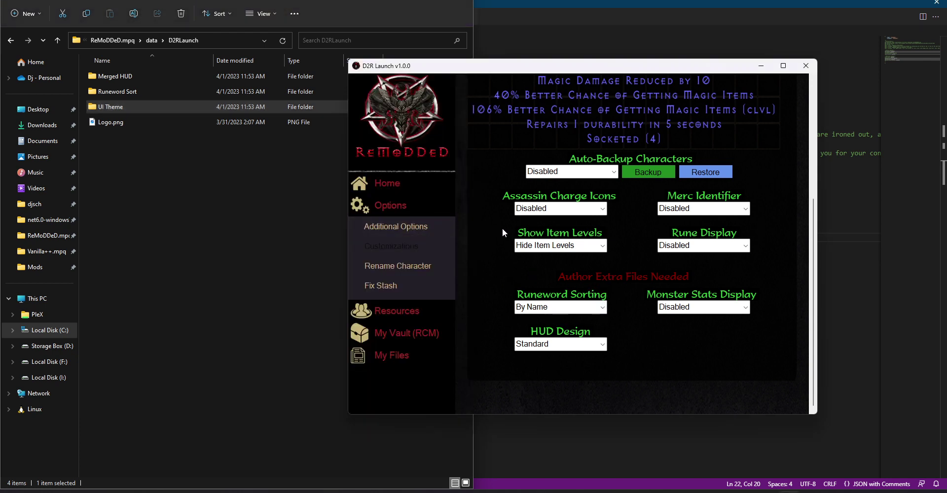
Highlight the mod details and options block in modinfo.json, then return D2R Launch to Home.
left_click(848, 227)
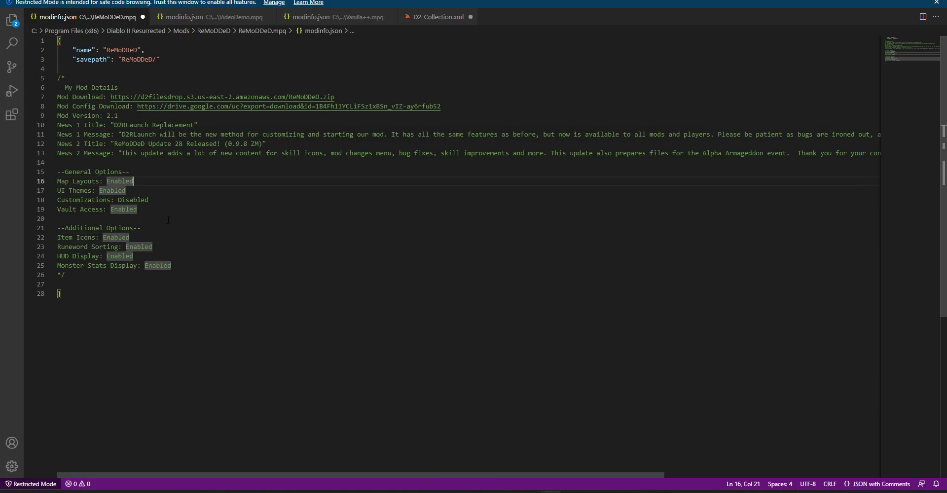
left_click(183, 274)
left_click_drag(184, 274, 58, 79)
left_click(138, 209)
key("alt+Tab")
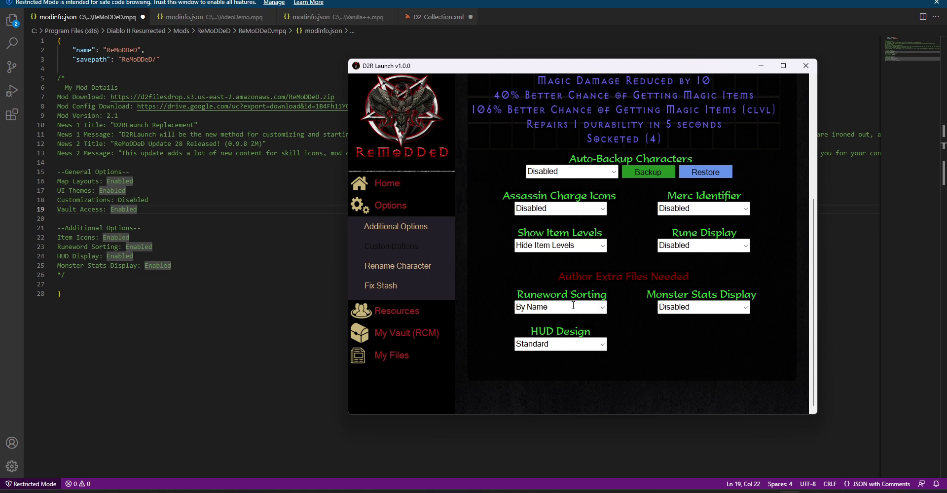
left_click(406, 188)
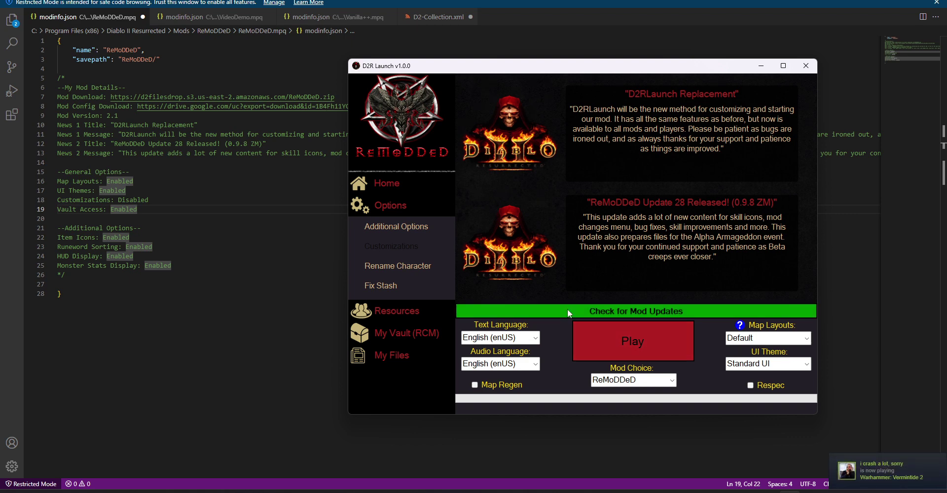
Choose the Vanilla++ mod and drag Act 1 monster density to 10x in Customizations.
left_click(672, 380)
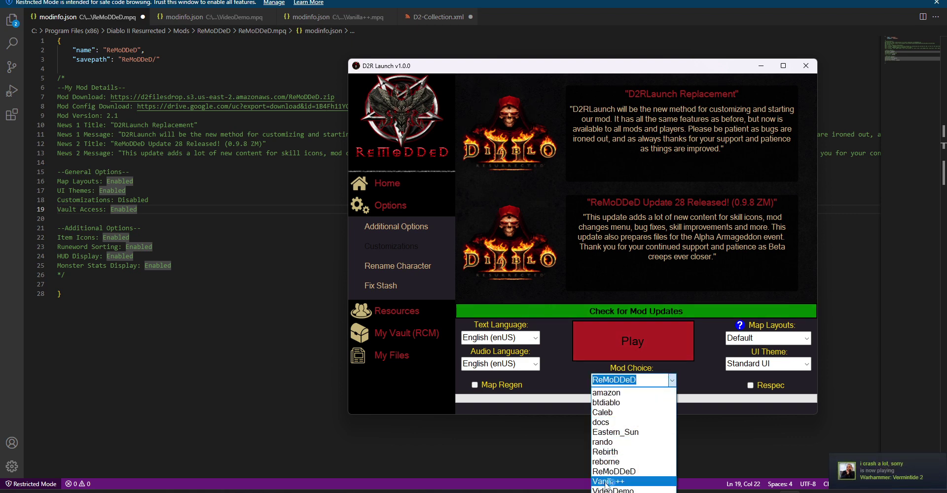
left_click(612, 482)
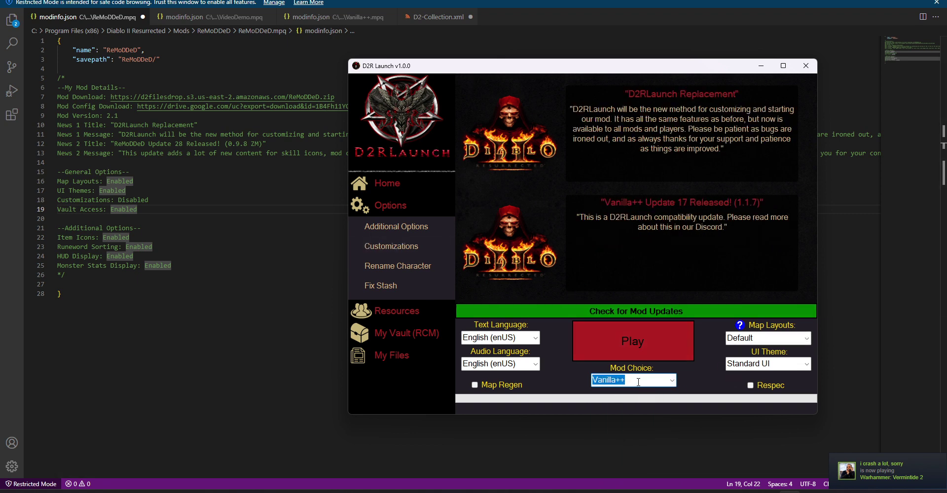
left_click(402, 246)
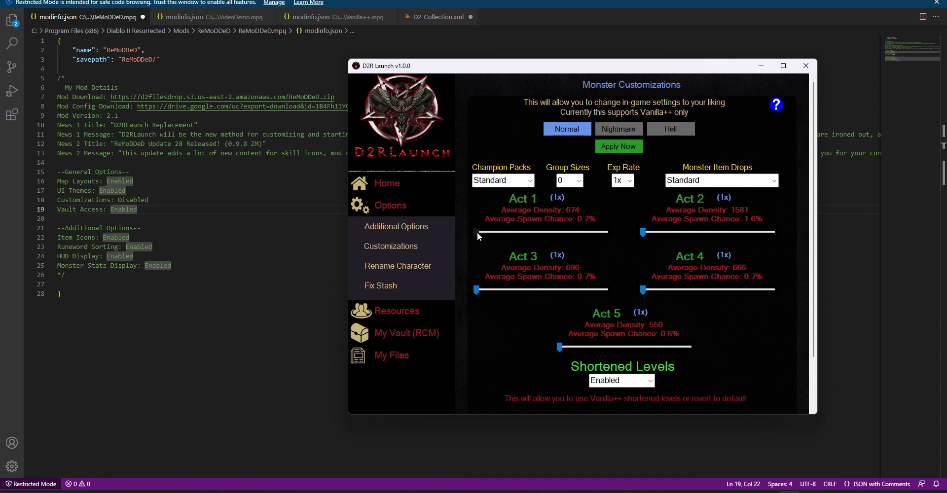
left_click_drag(477, 232, 606, 232)
Check the Exp Rate choices without changing them, then return to modinfo.json in VS Code.
left_click(631, 181)
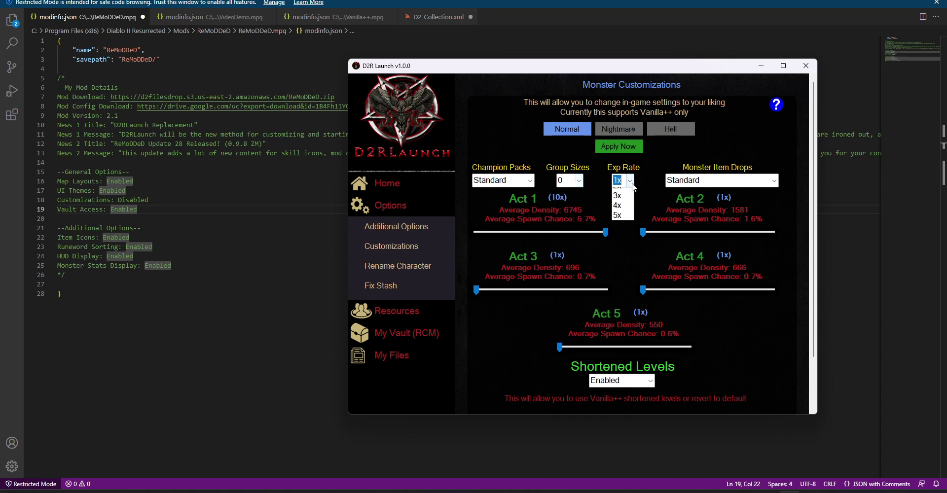
left_click(656, 159)
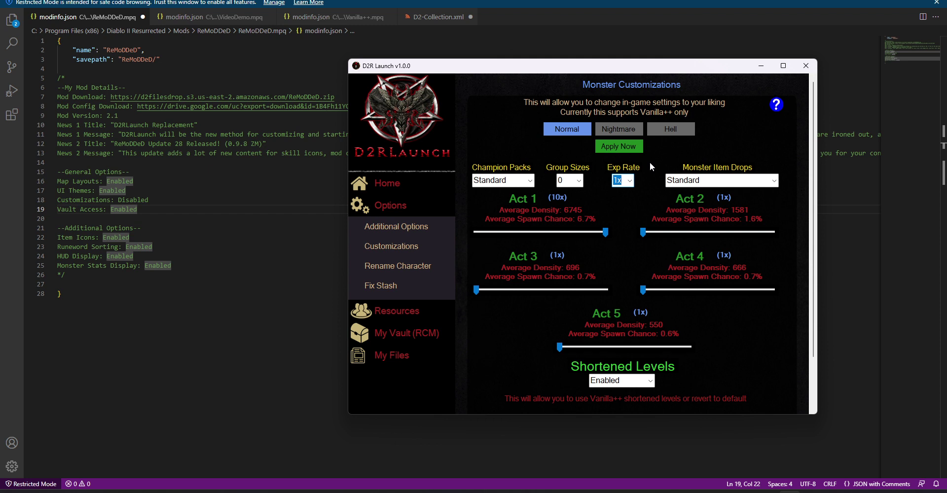
left_click(180, 267)
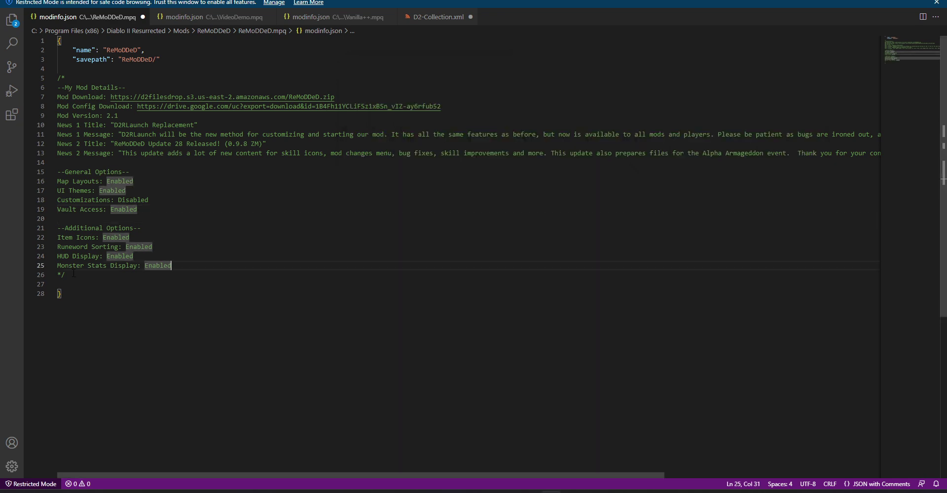
Highlight lines 5–26 and the two download link lines in modinfo.json, then show D2R Launch's Additional Options.
left_click_drag(74, 273, 9, 79)
left_click(284, 228)
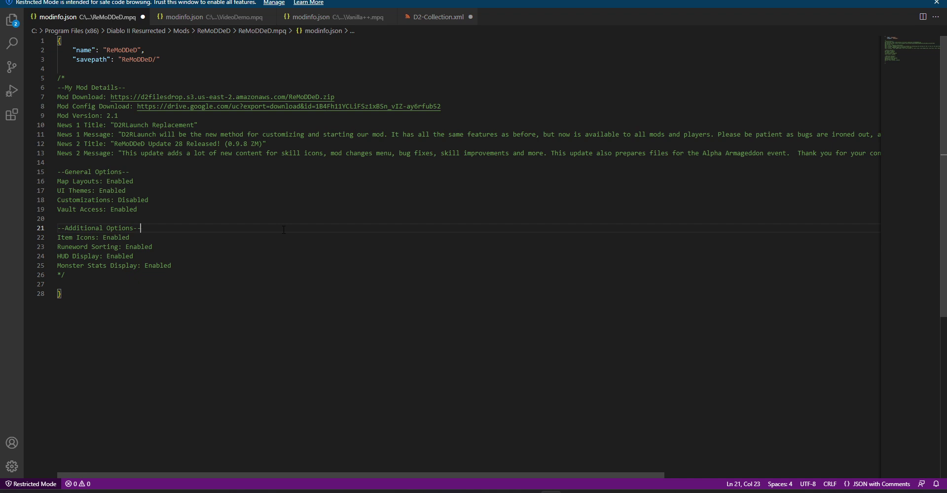
left_click_drag(457, 109, 58, 97)
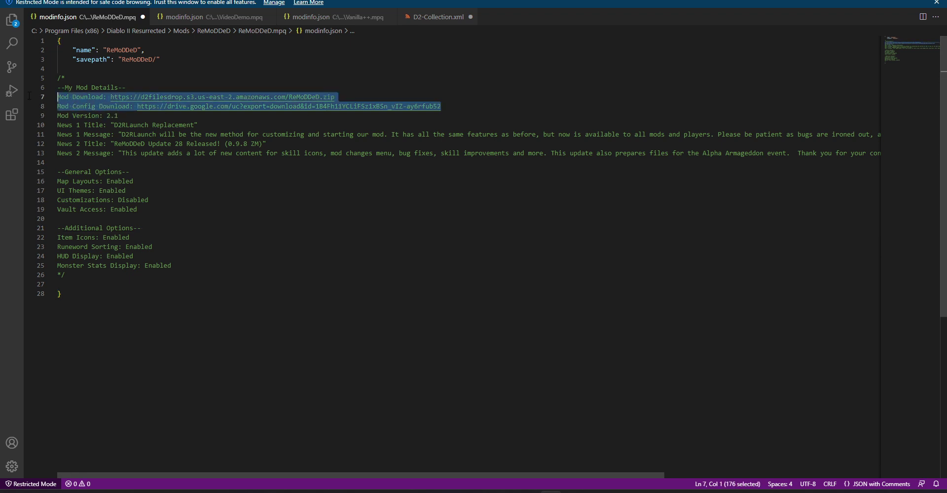
left_click(172, 171)
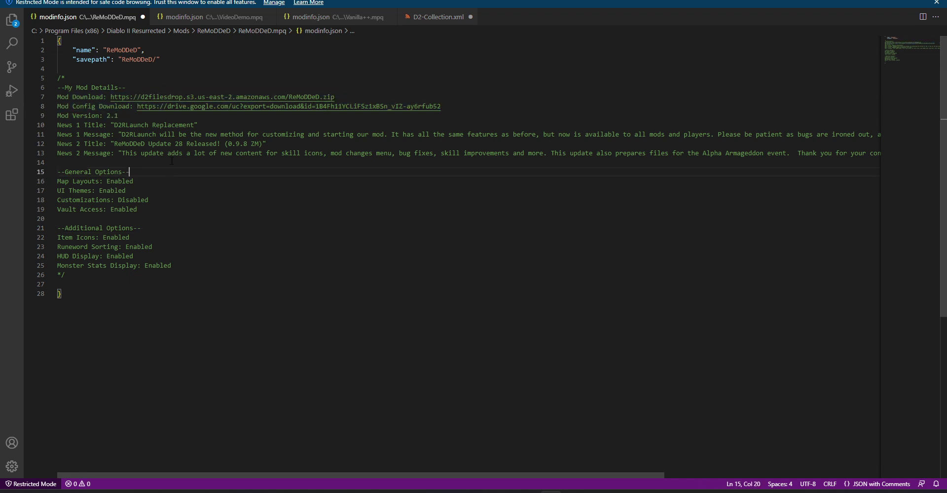
key("alt+Tab")
left_click(412, 230)
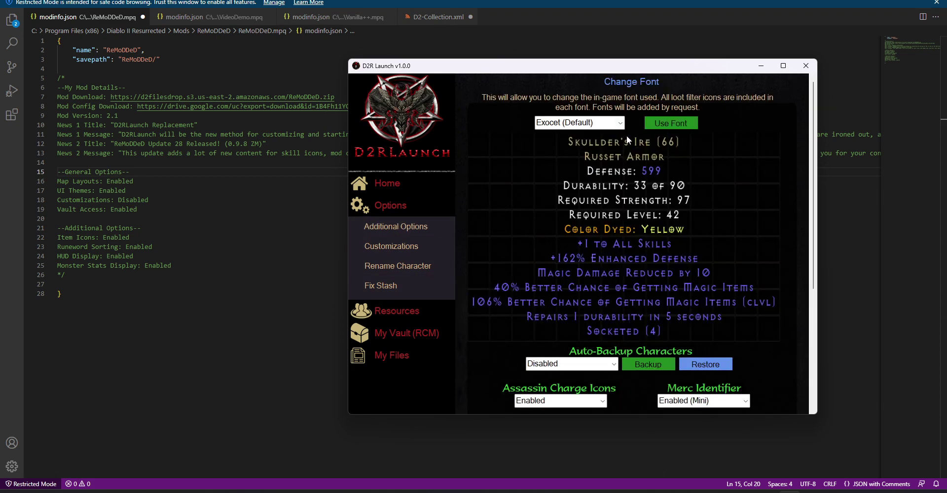
Review Vanilla++ Additional Options and the Auto-Backup choices, view Customizations, then go back to modinfo.json.
scroll(686, 235, "down", 1)
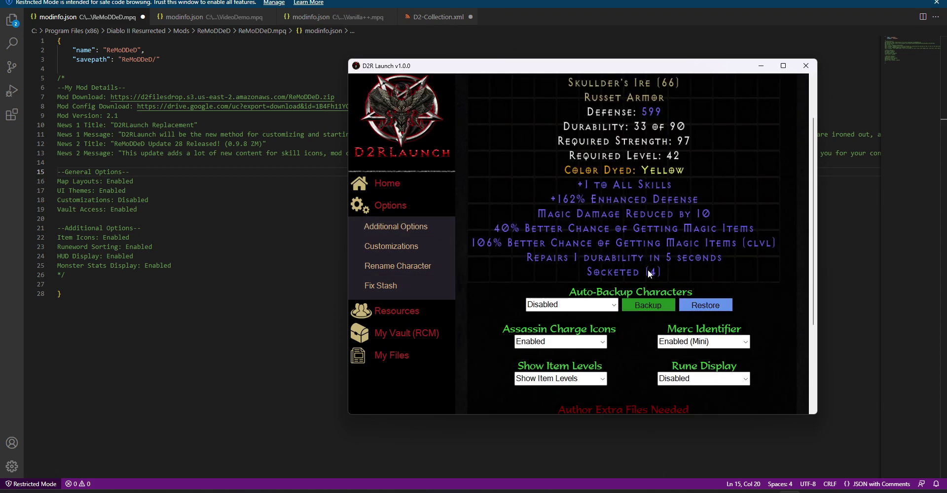
left_click(615, 306)
left_click(686, 234)
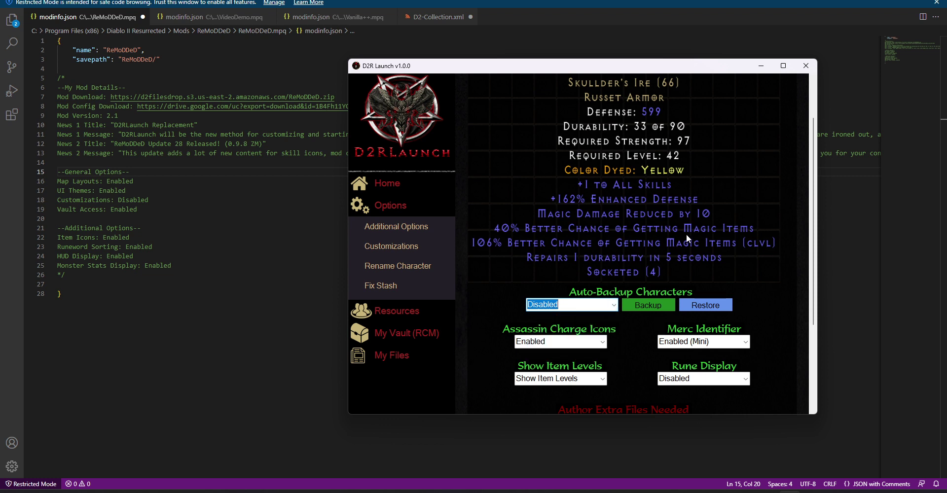
left_click(428, 247)
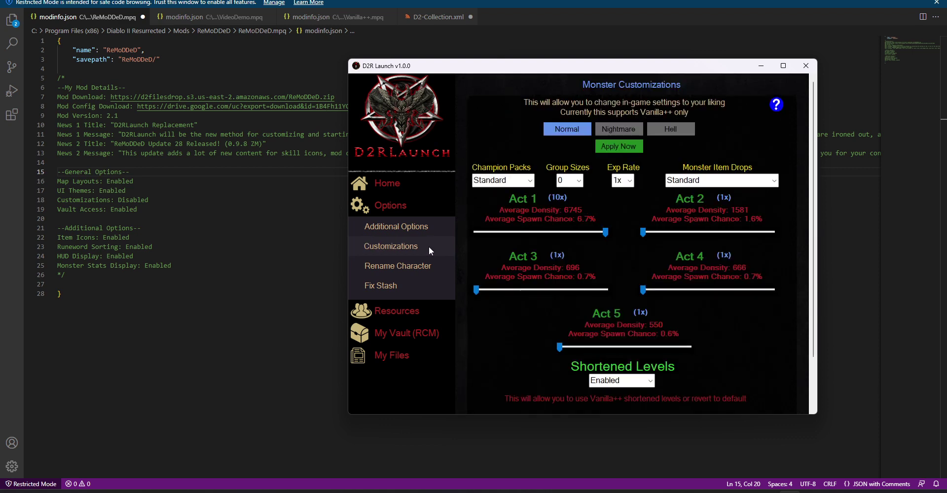
left_click(146, 200)
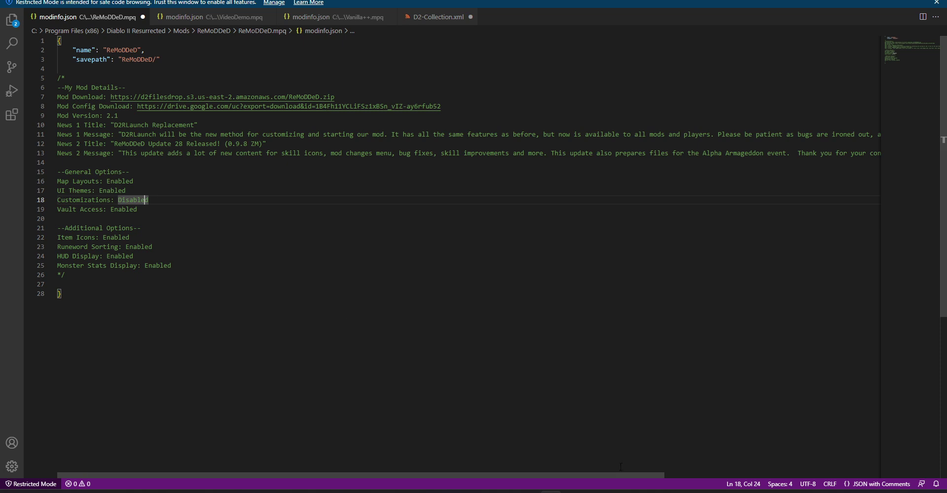
Show D2R Launch's home page with the 'Vanilla++ Update 17 Released! (1.1.7)' news.
left_click(664, 487)
left_click(393, 188)
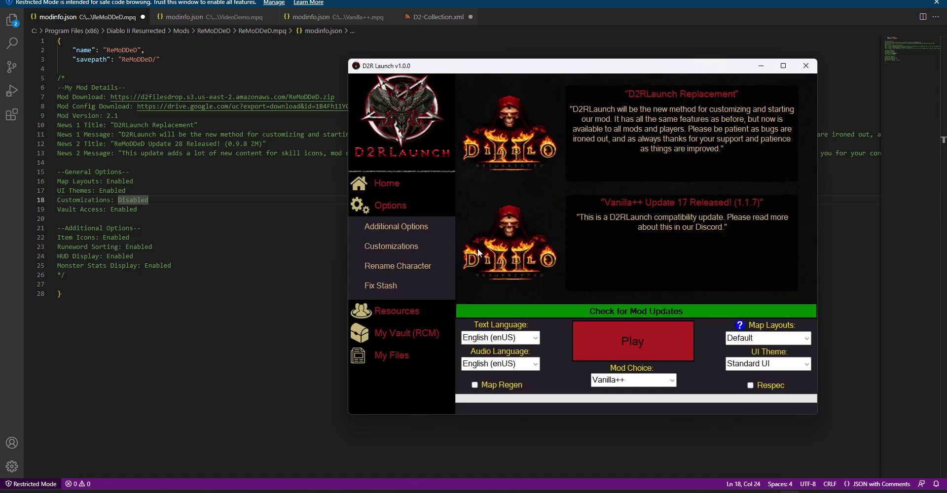